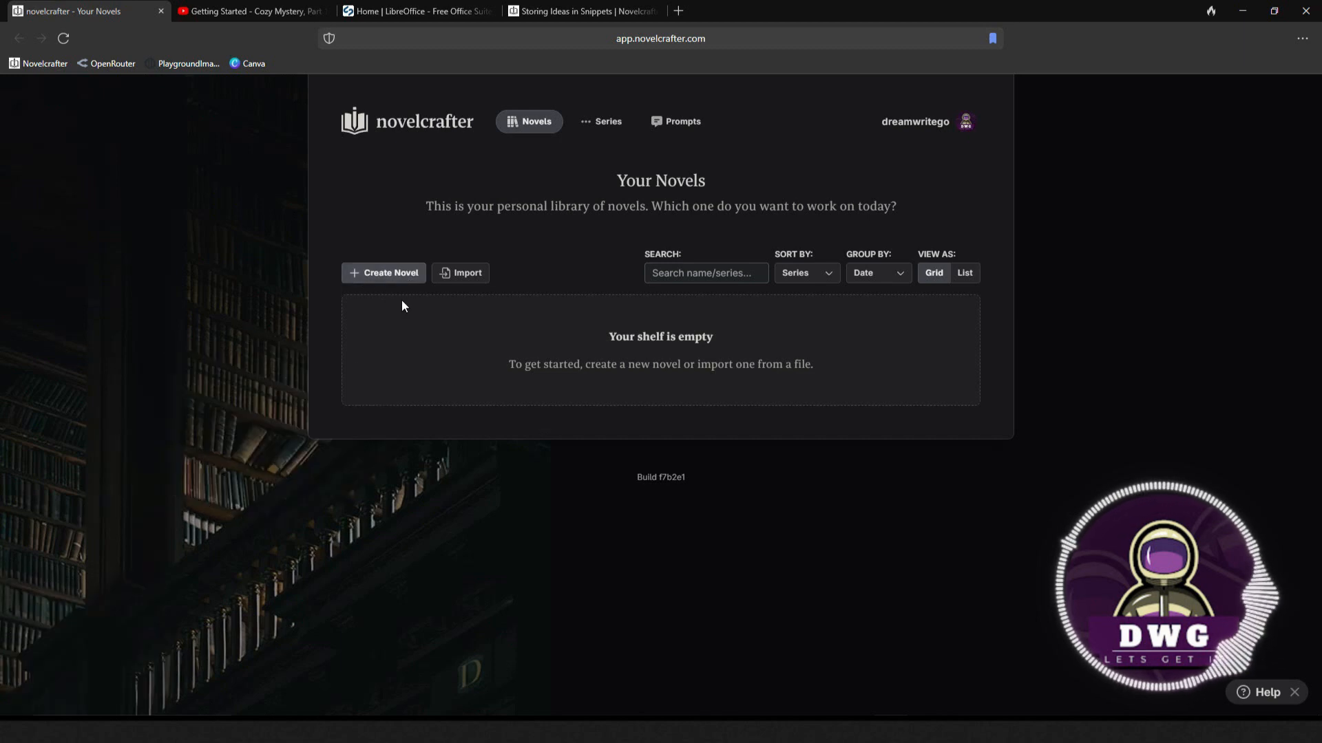
# - Start importing an existing novel and read the linked documentation on formatting Word (.docx) files
pyautogui.click(465, 283)
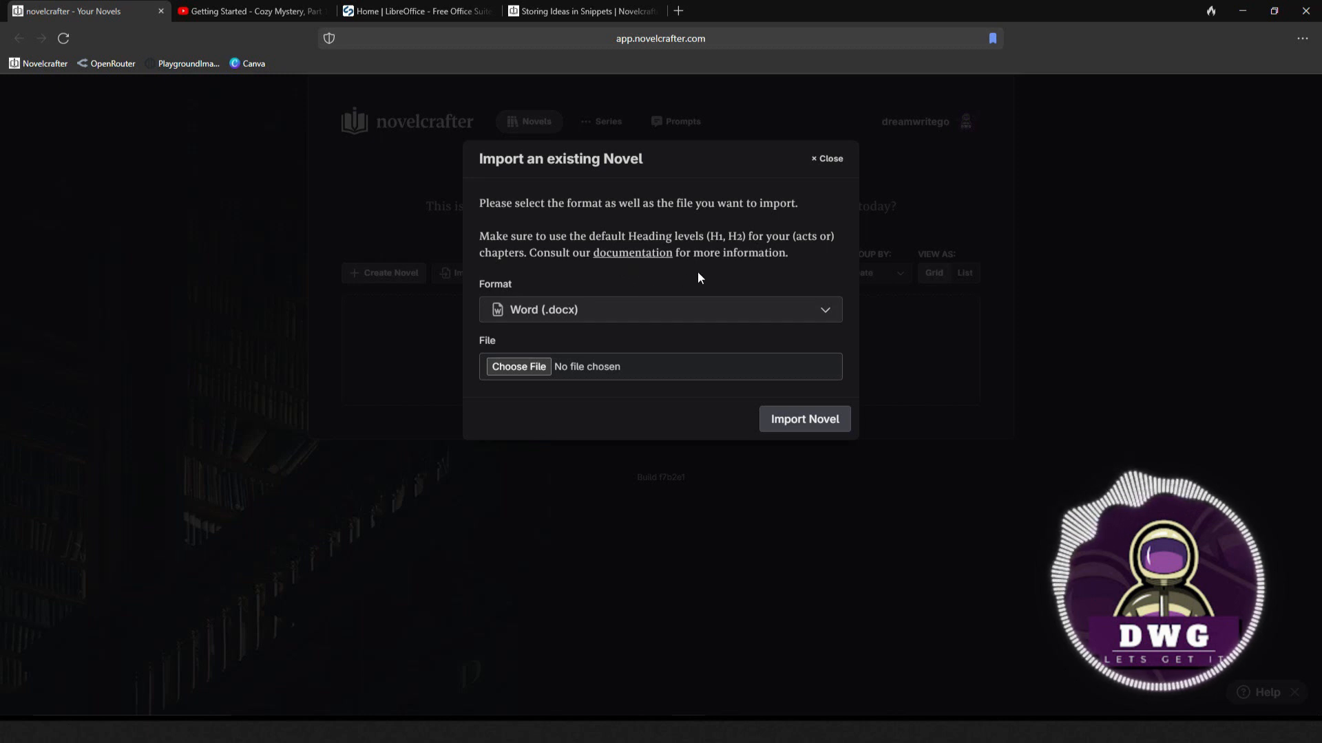
pyautogui.click(632, 253)
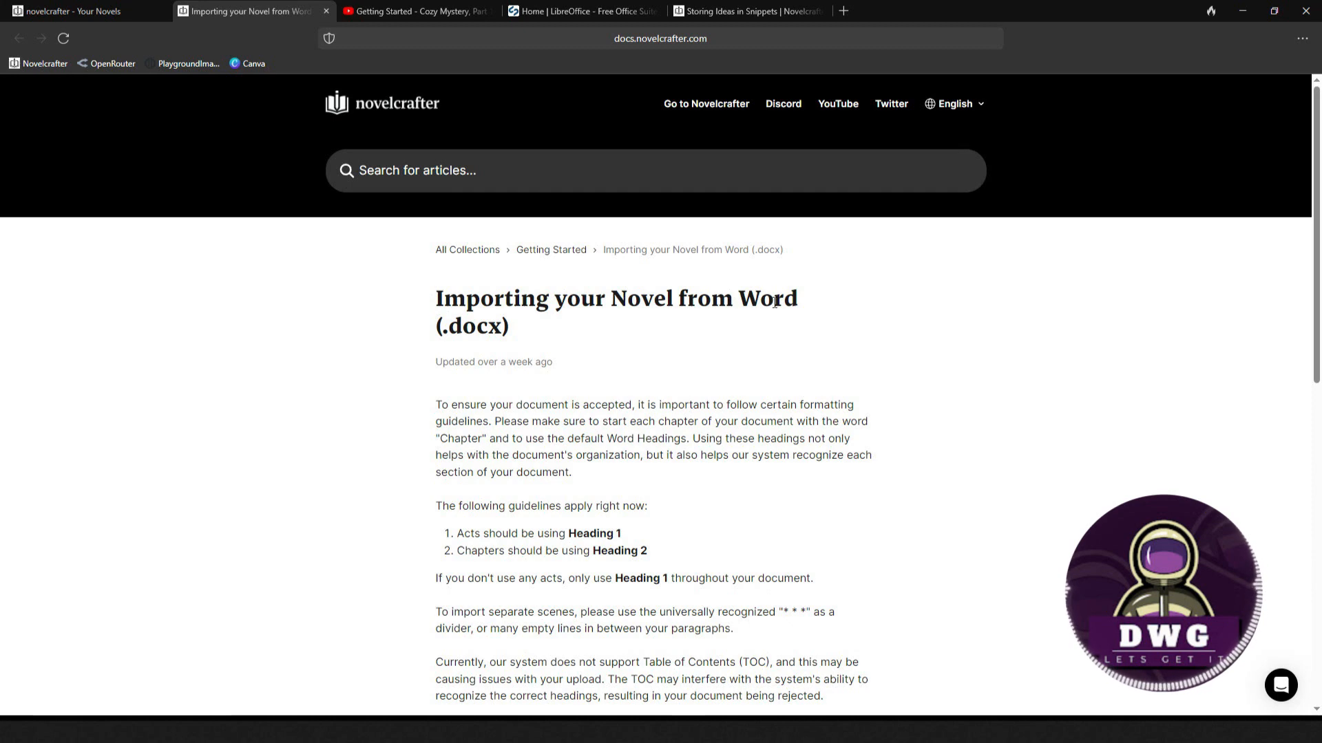
pyautogui.scroll(-4, 830, 330)
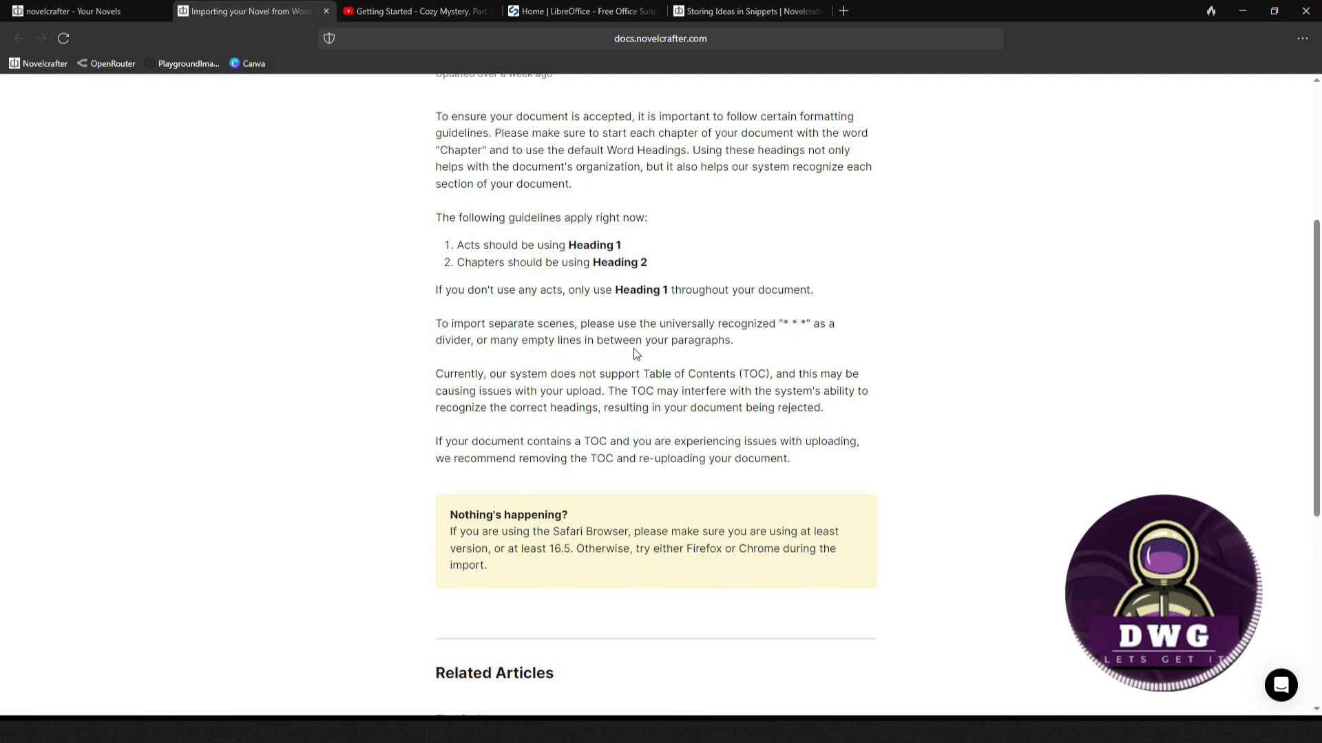
# - Expand the description of the Getting Started - Cozy Mystery, Part 1 video and open its linked Notion page
pyautogui.hotkey('ctrl', 'Tab')
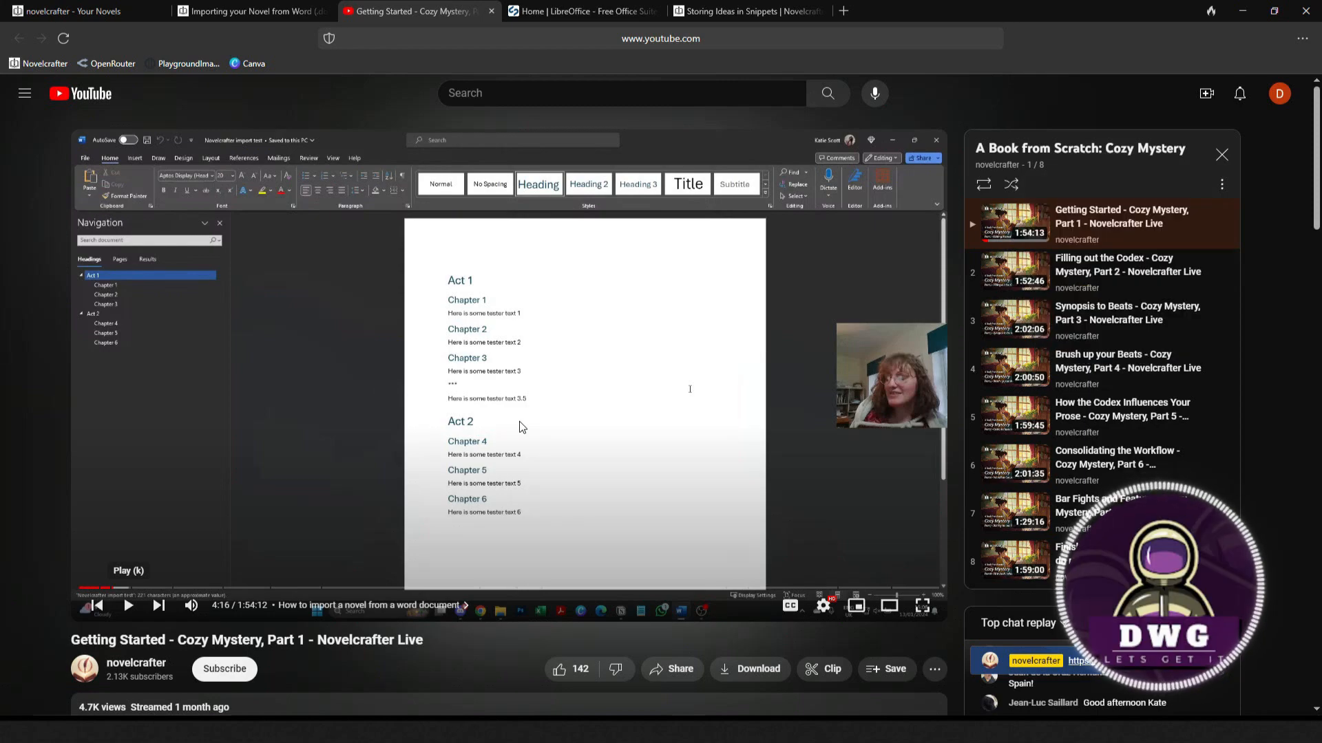
pyautogui.scroll(-4, 519, 420)
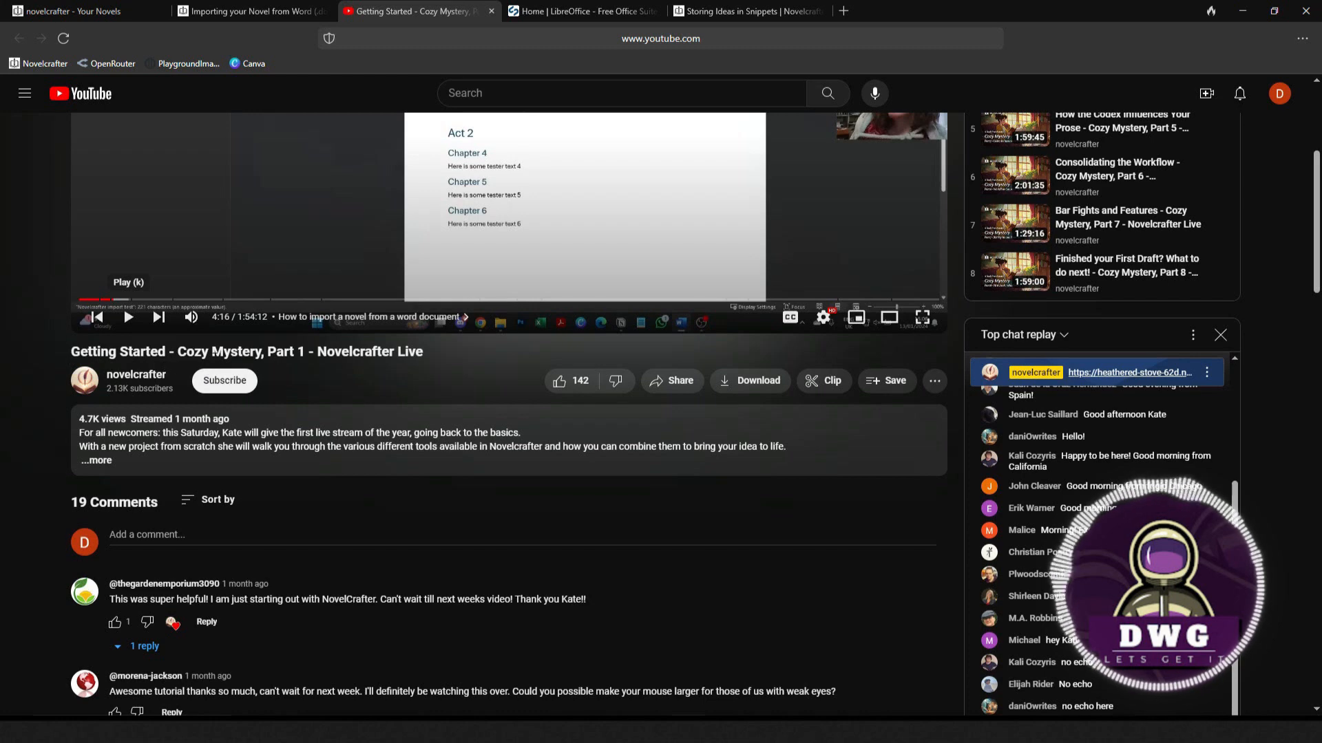
pyautogui.click(96, 461)
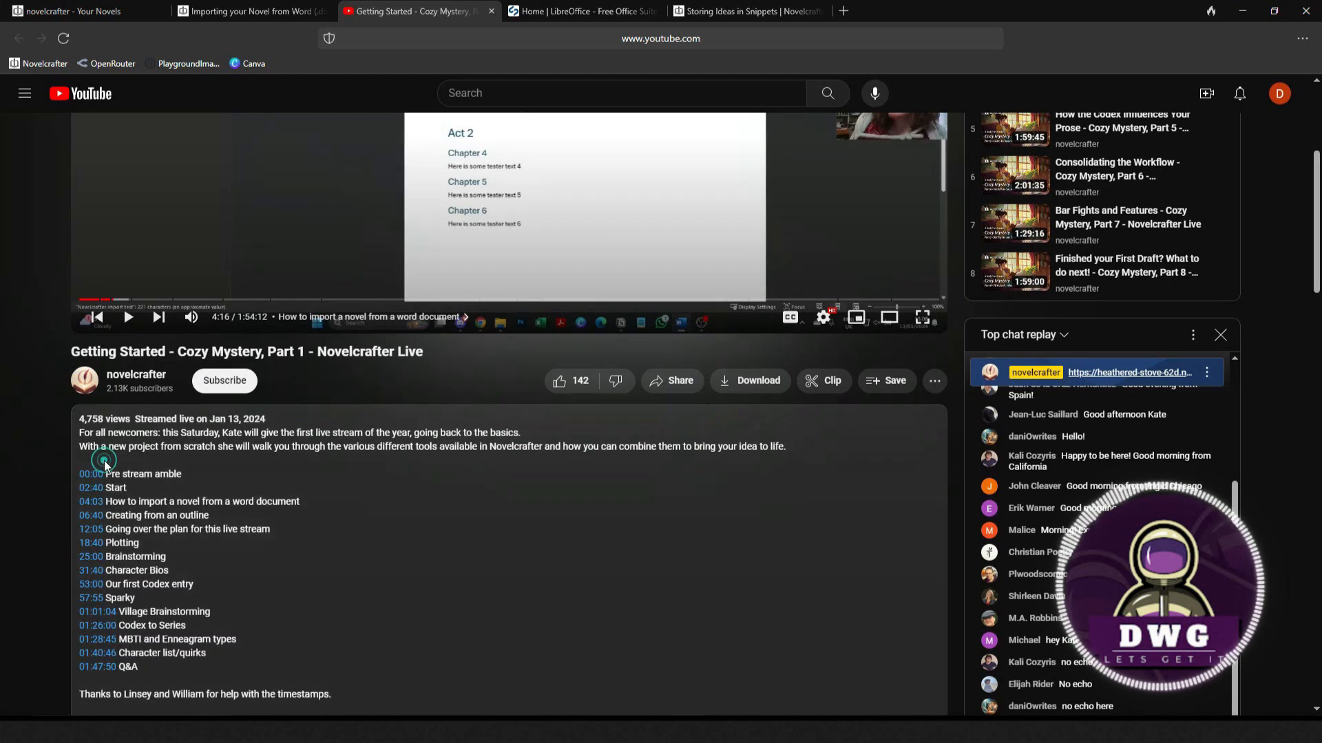
pyautogui.scroll(-4, 454, 526)
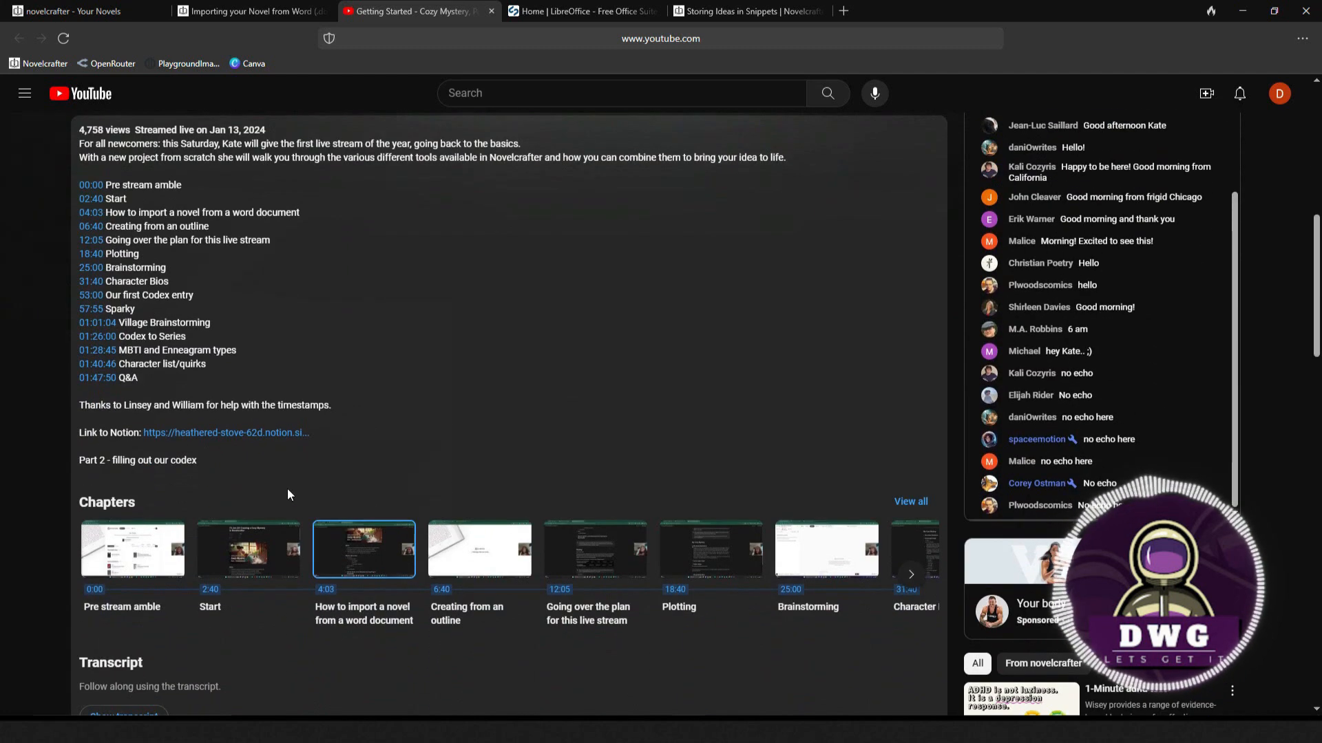
pyautogui.click(180, 432)
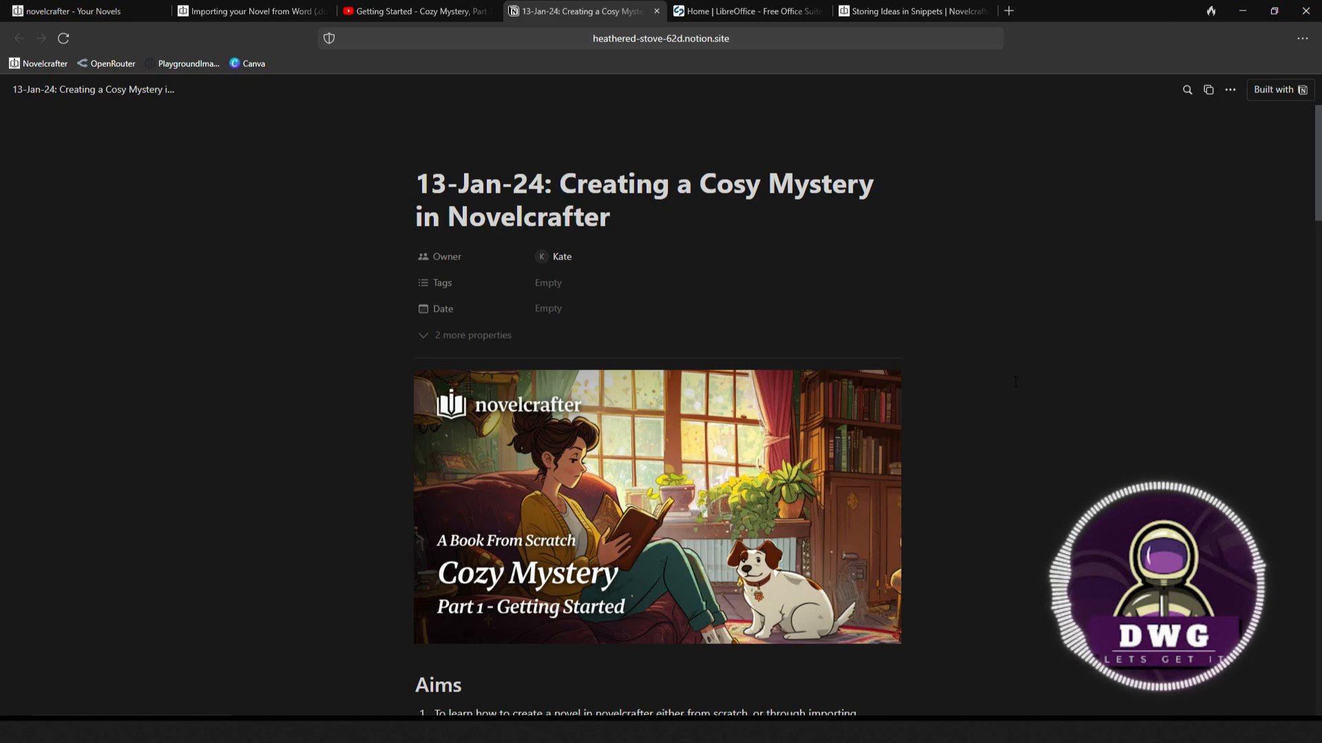
# - Examine the enlarged screenshots on the Notion page showing how to format a Word document for importing to Novelcrafter
pyautogui.scroll(-4, 1015, 386)
pyautogui.scroll(-7, 1015, 382)
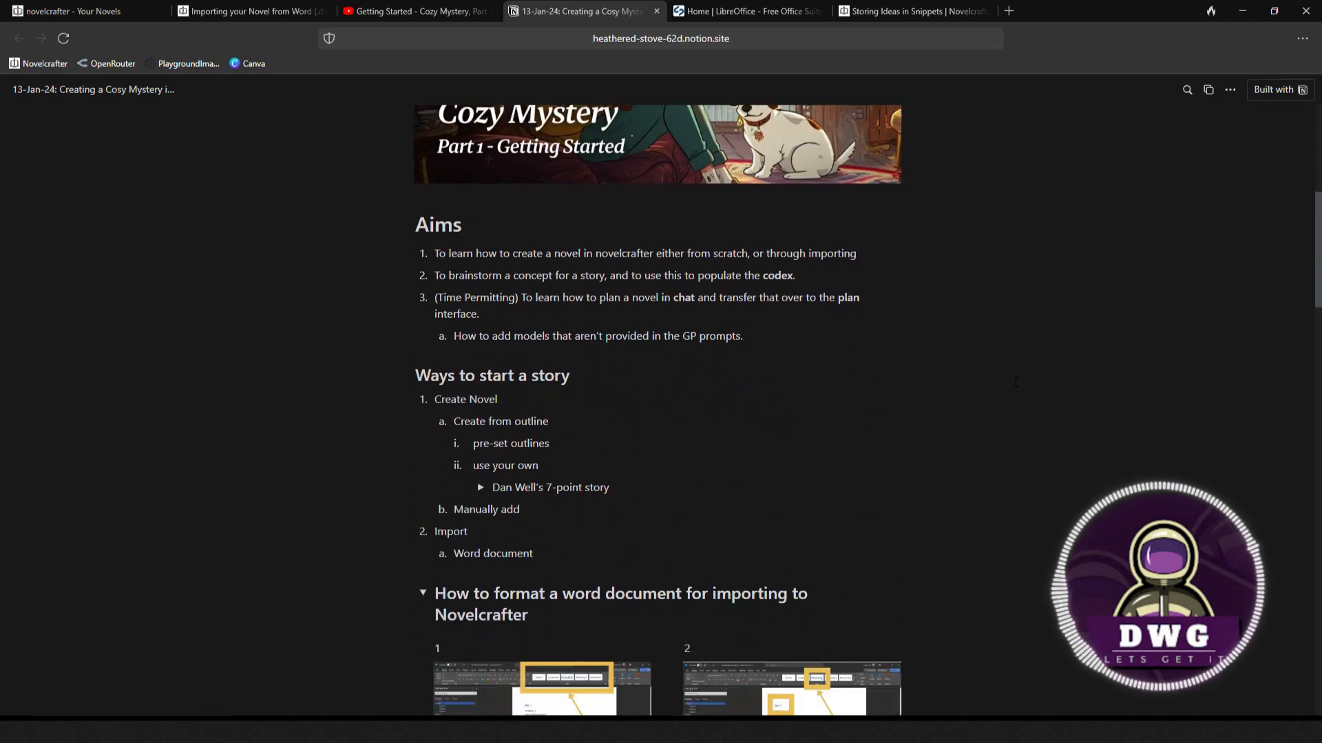
pyautogui.scroll(-1, 1015, 381)
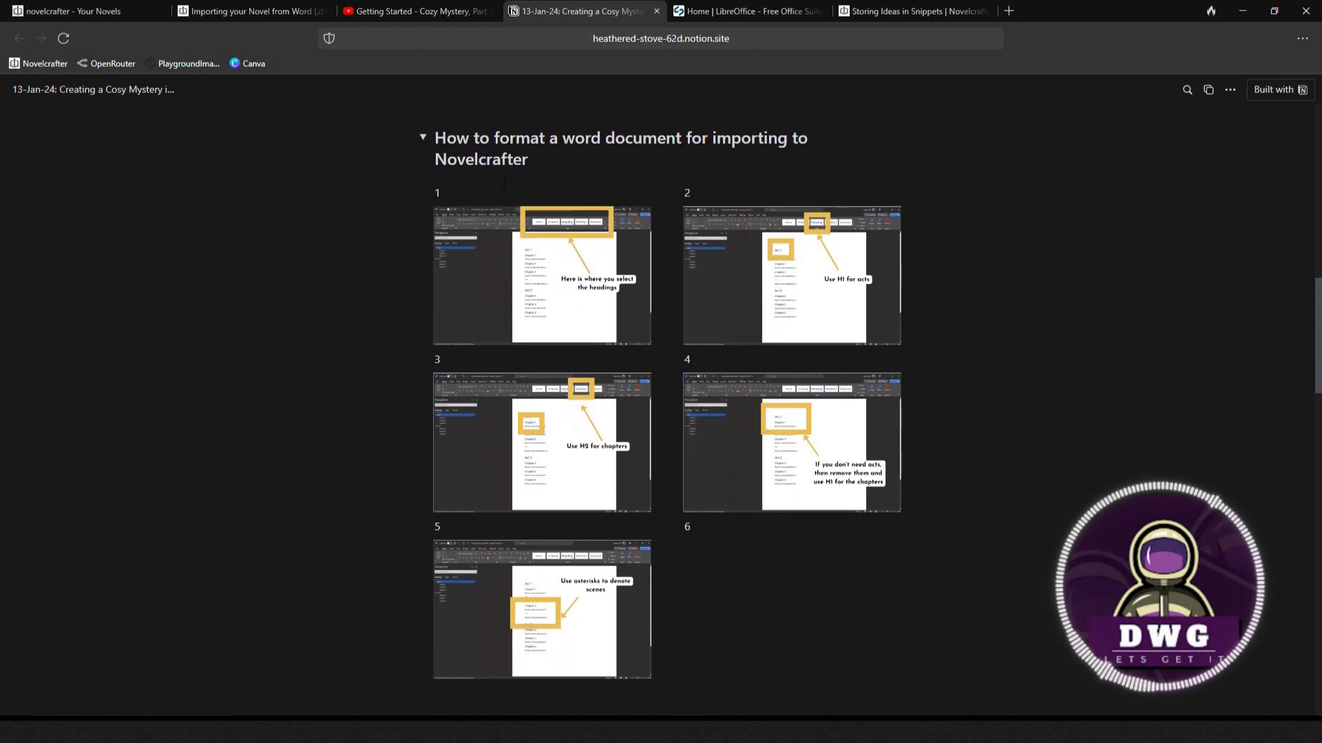
pyautogui.click(556, 283)
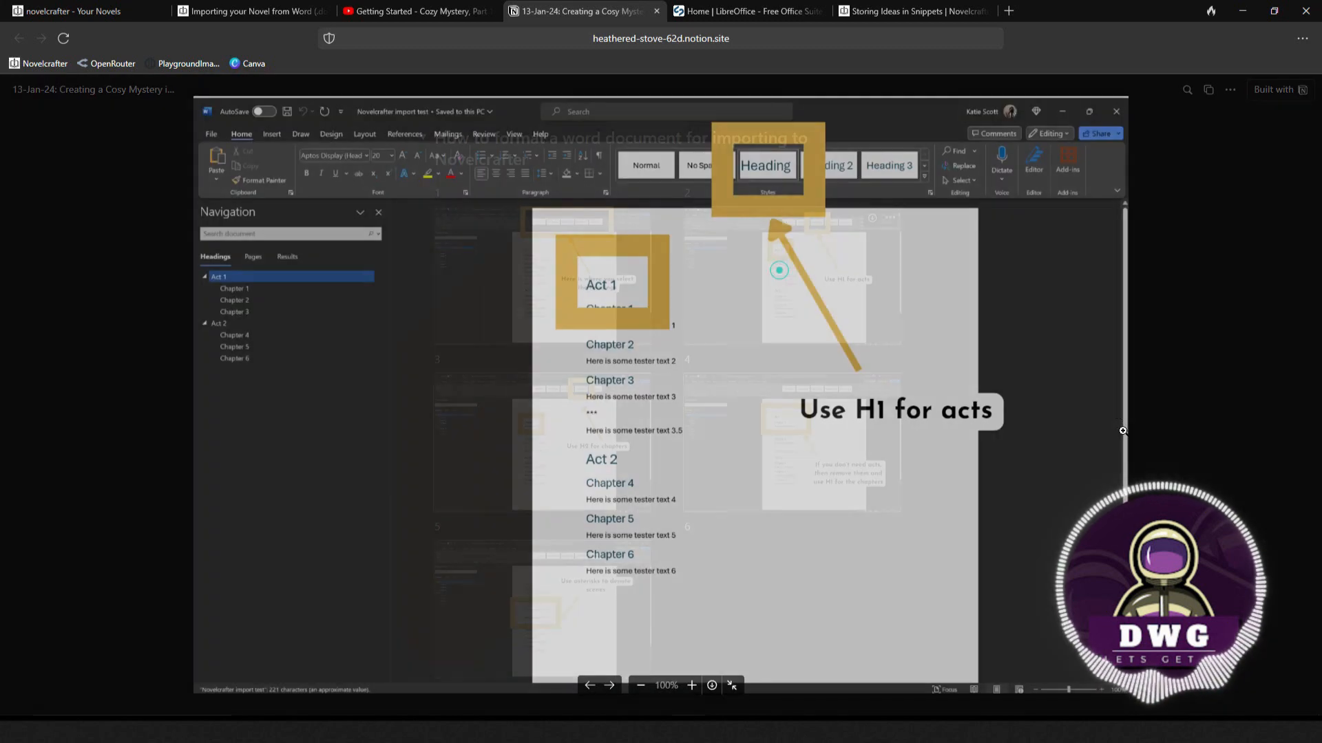
pyautogui.press('Right')
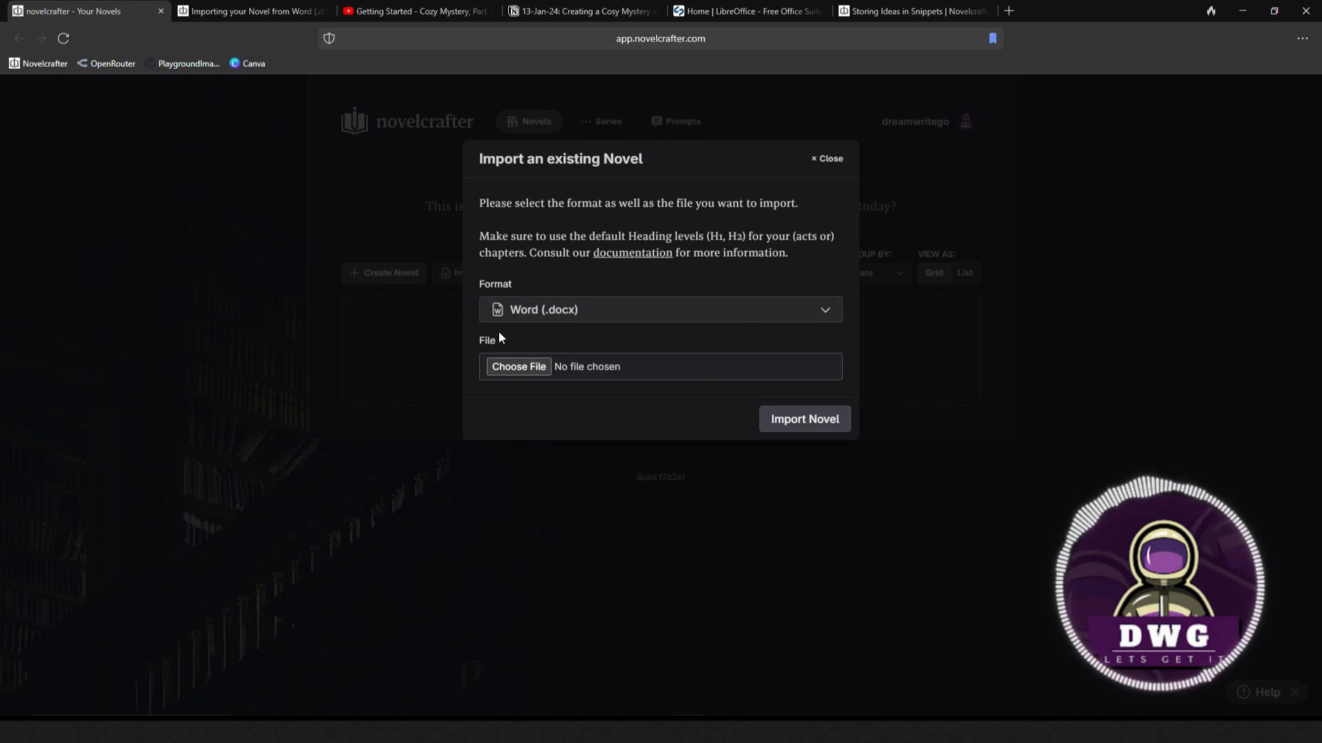
# - Check the available file formats for the novel import and browse the NCimporttest folder without choosing a file
pyautogui.click(607, 318)
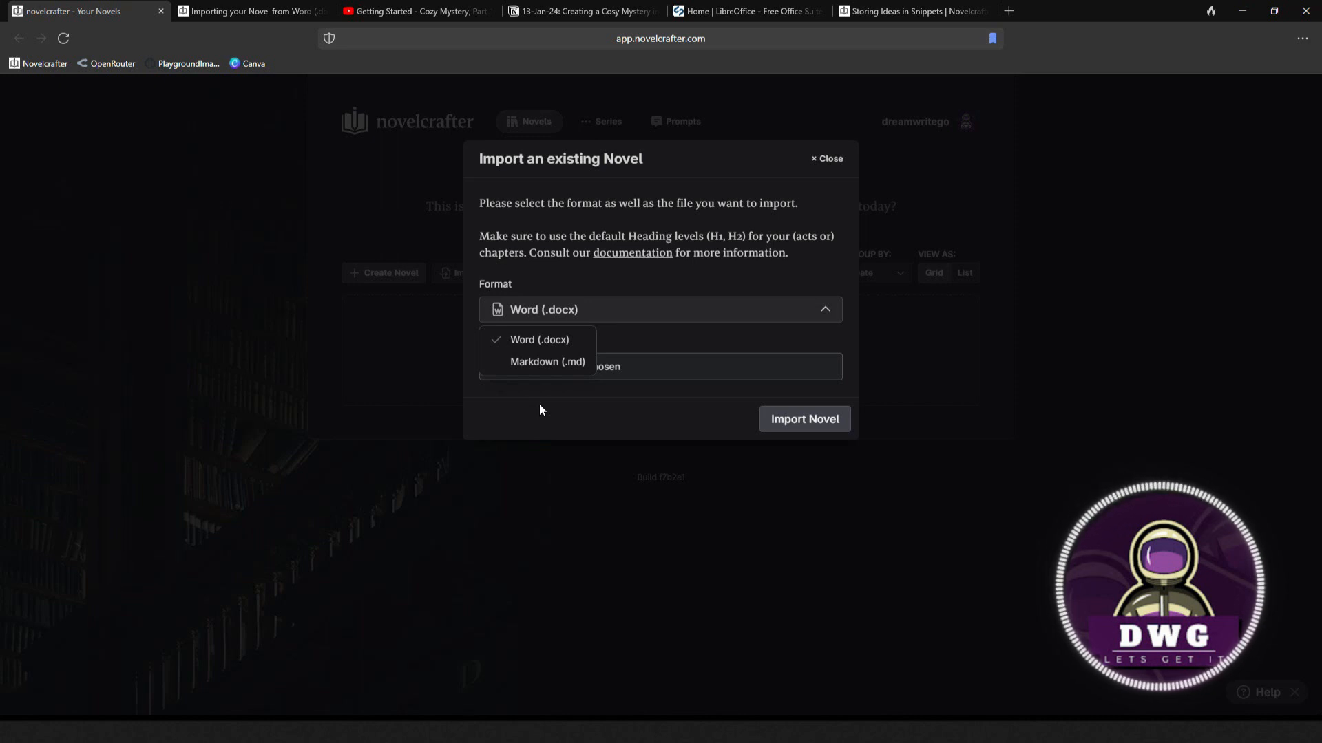
pyautogui.click(544, 413)
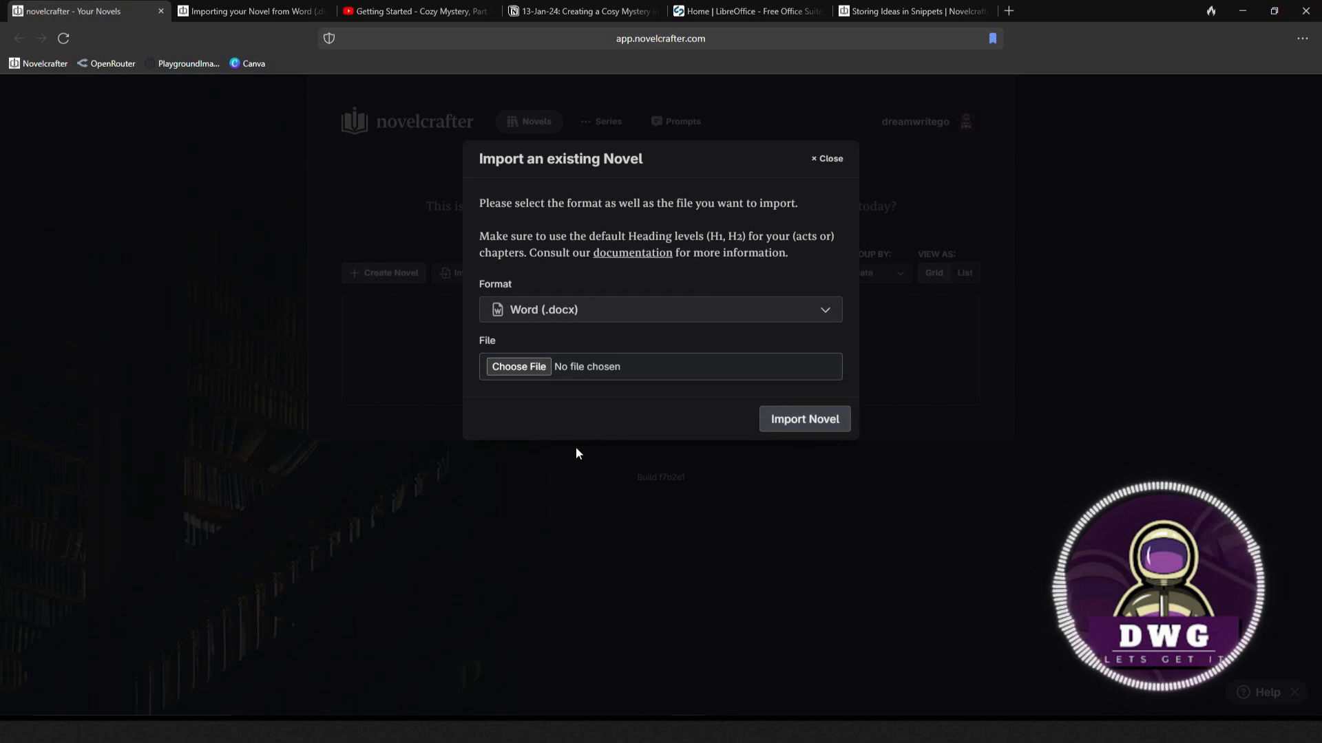
pyautogui.click(518, 366)
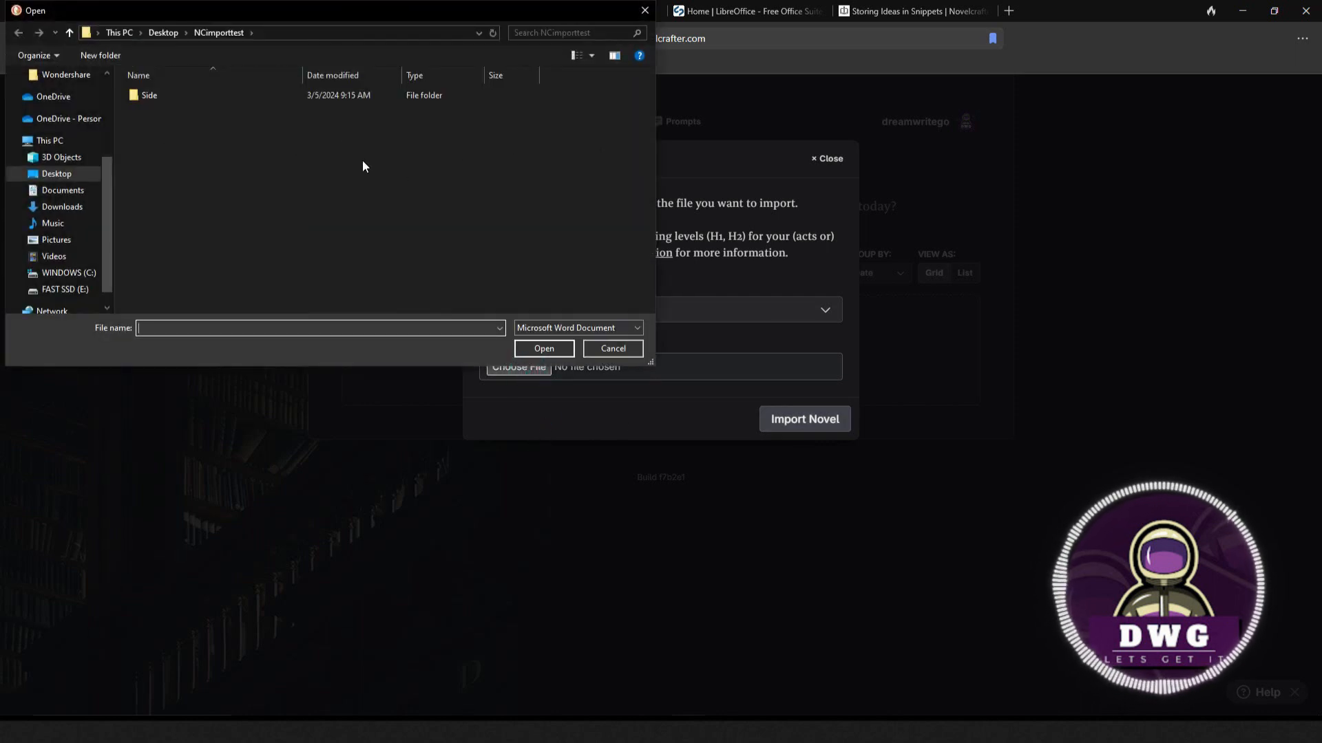
pyautogui.click(644, 10)
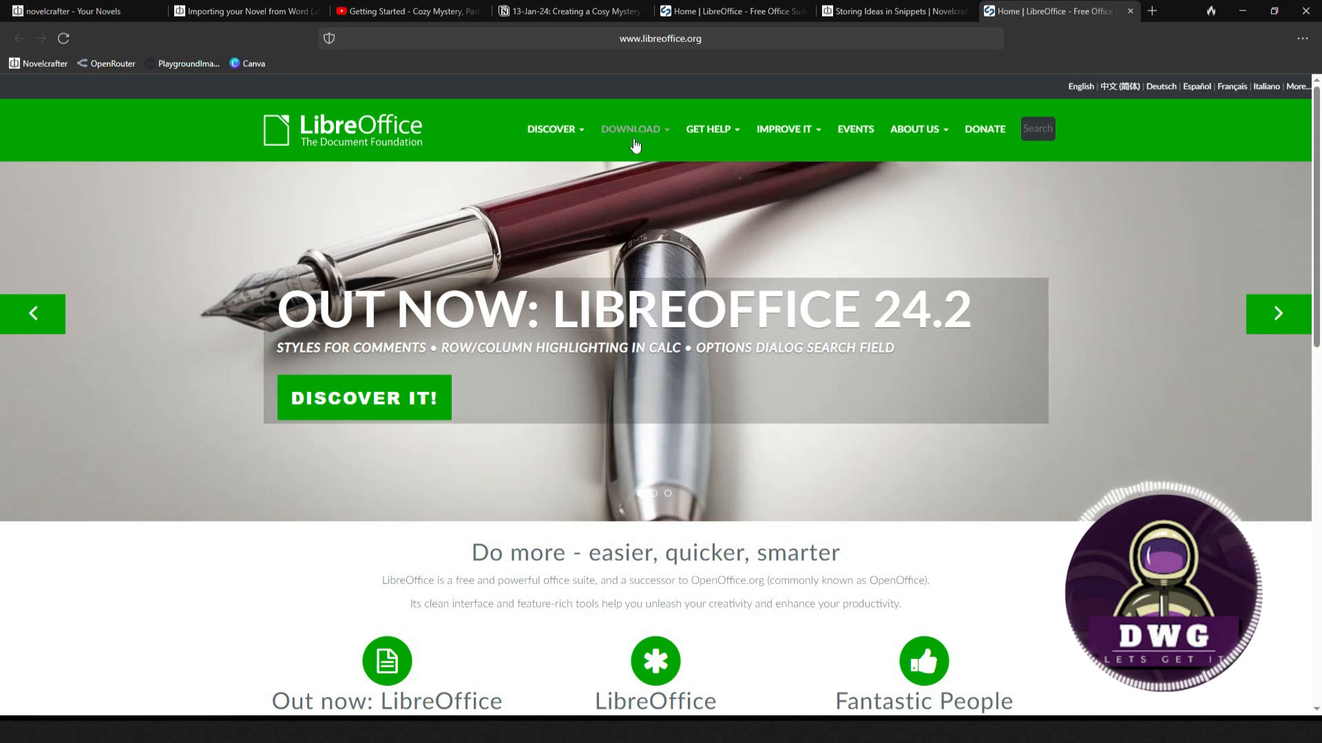
# - Go to the Download LibreOffice page on the LibreOffice website and look over the offered versions
pyautogui.moveTo(634, 137)
pyautogui.click(633, 178)
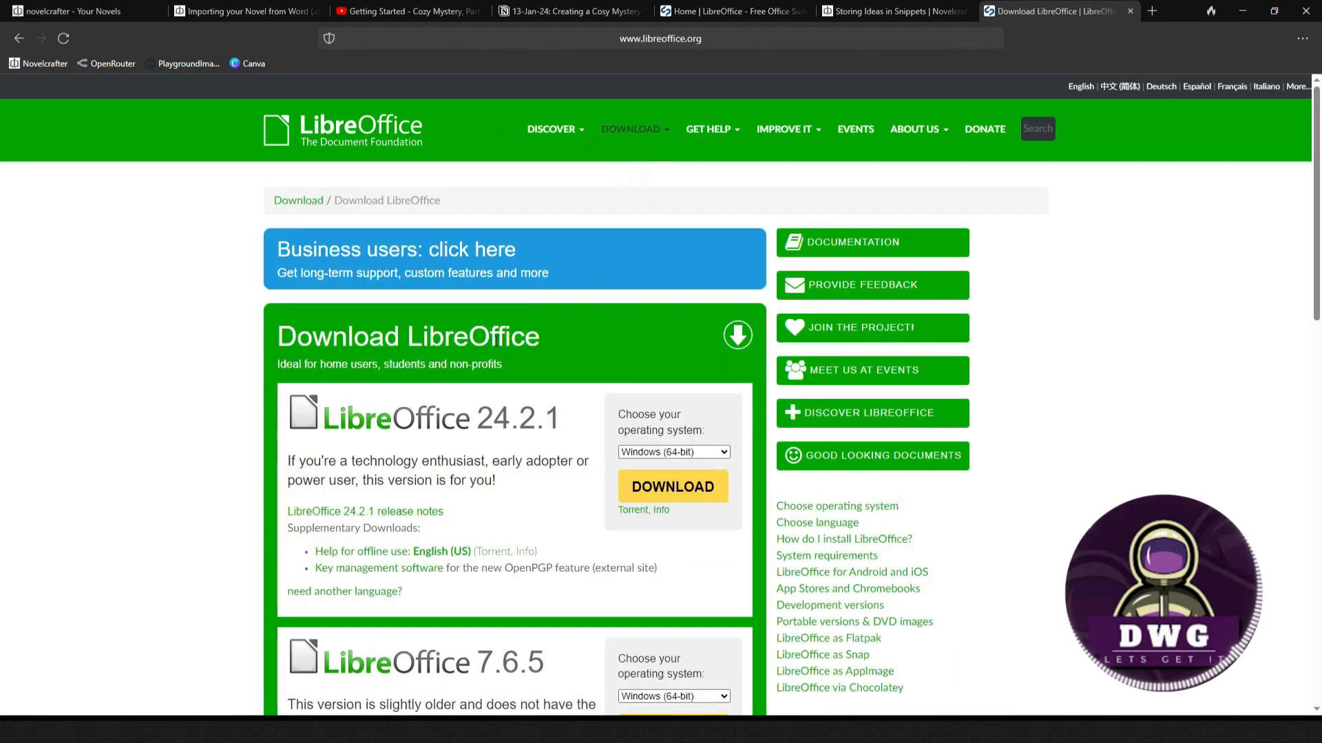
pyautogui.scroll(-3, 497, 342)
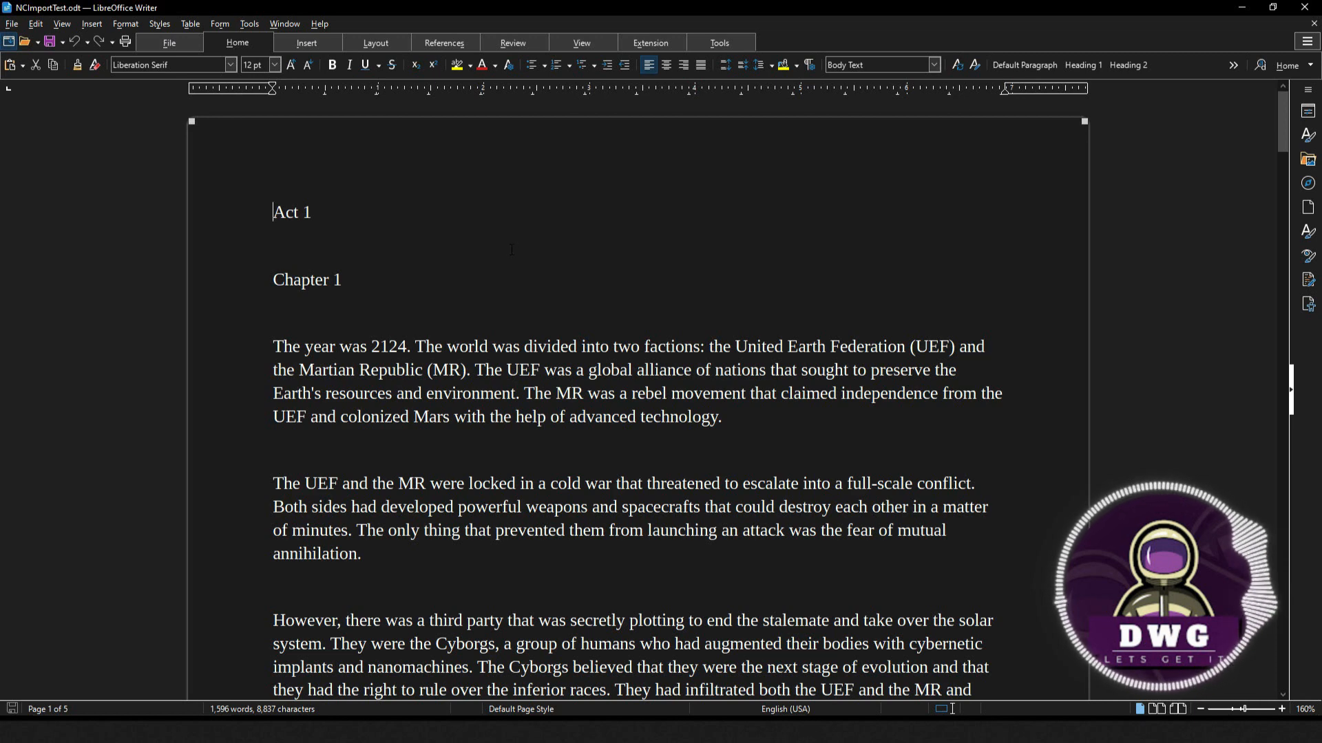
# - In LibreOffice Writer, inspect the default save formats for text documents in the general Load/Save options, leaving the settings unchanged
pyautogui.click(250, 24)
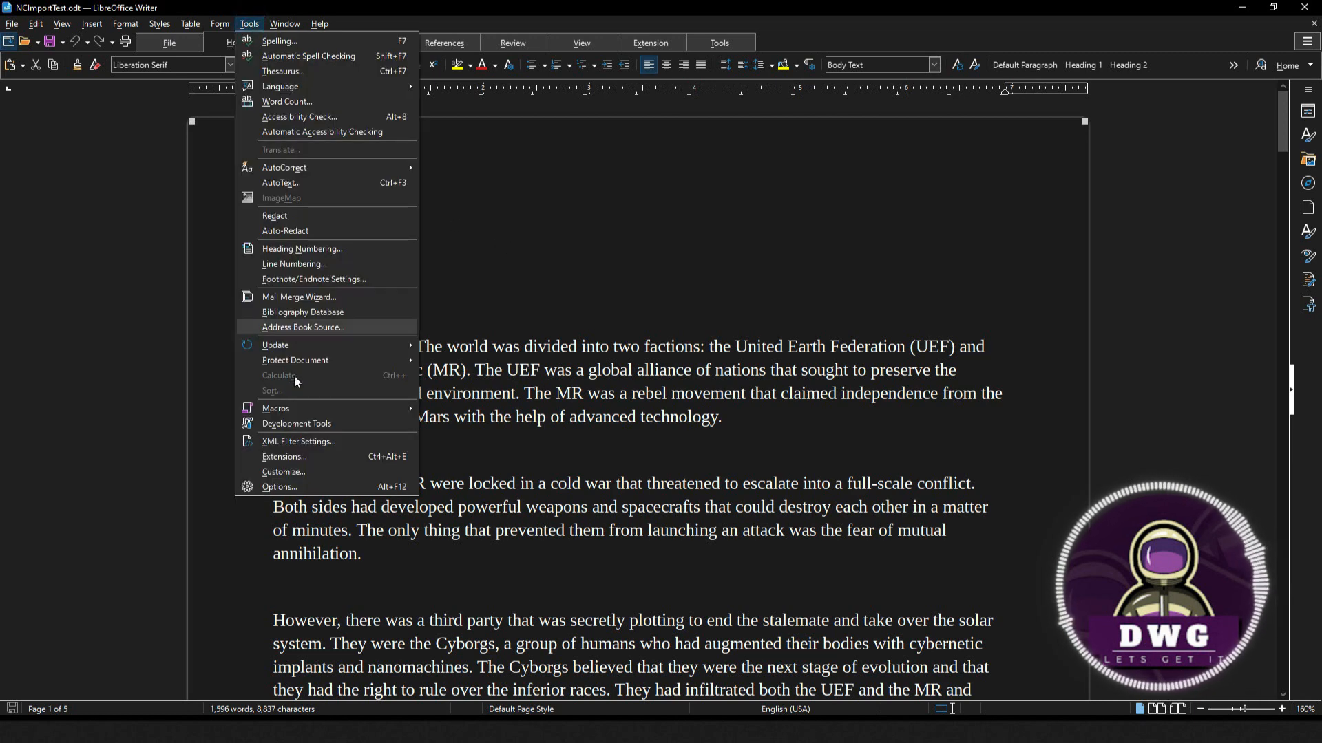
pyautogui.click(277, 488)
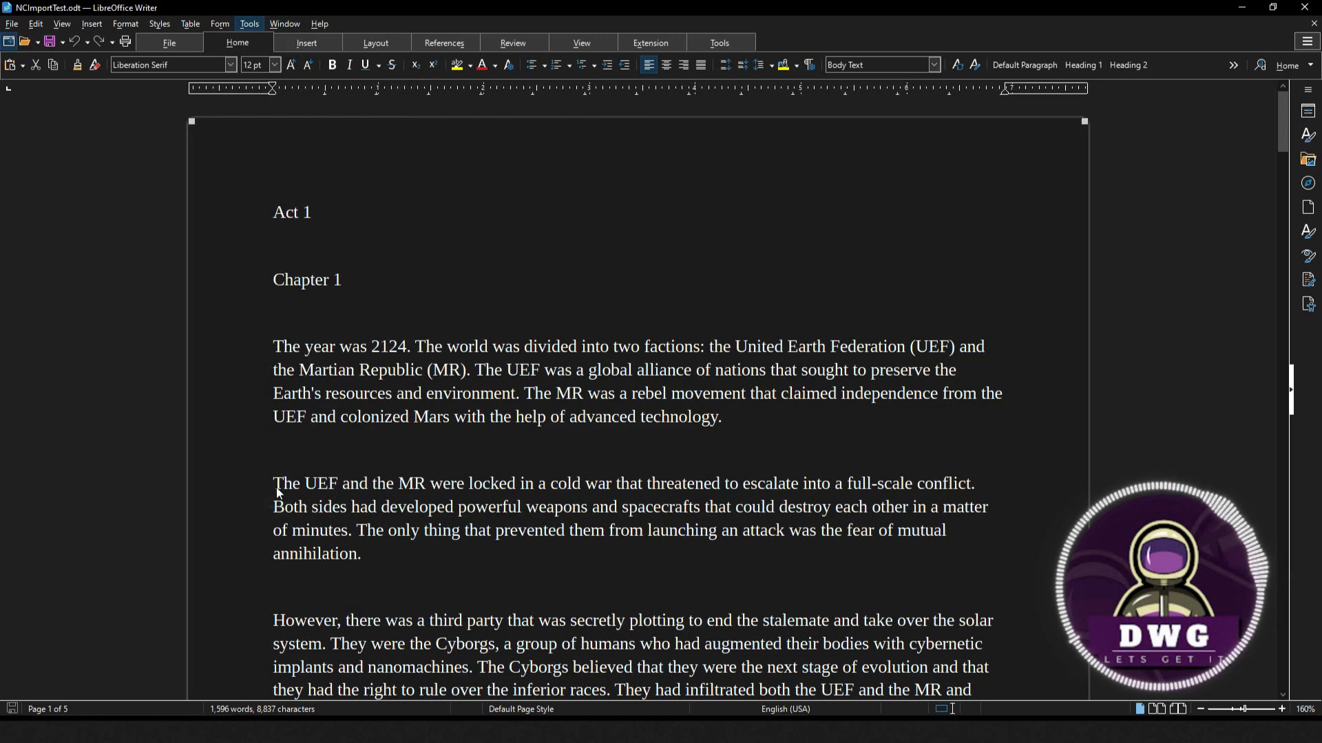
pyautogui.click(451, 414)
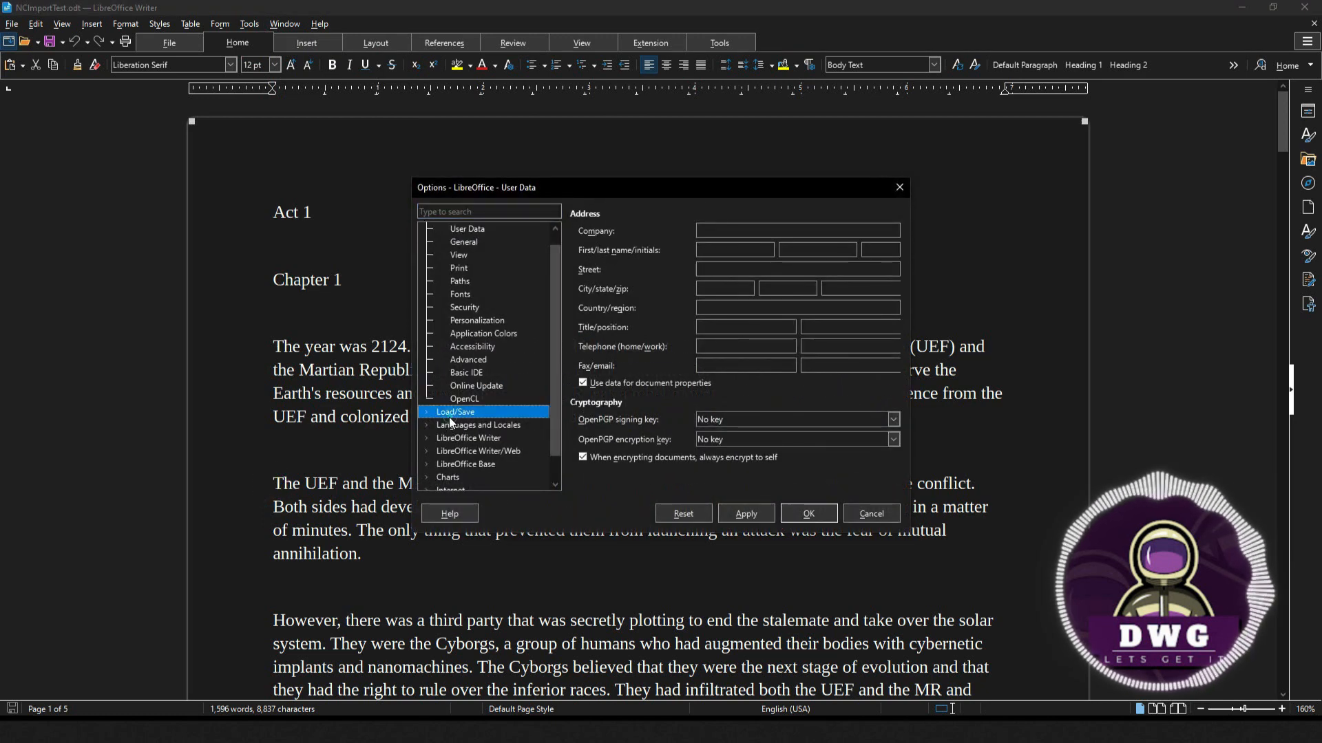
pyautogui.click(428, 416)
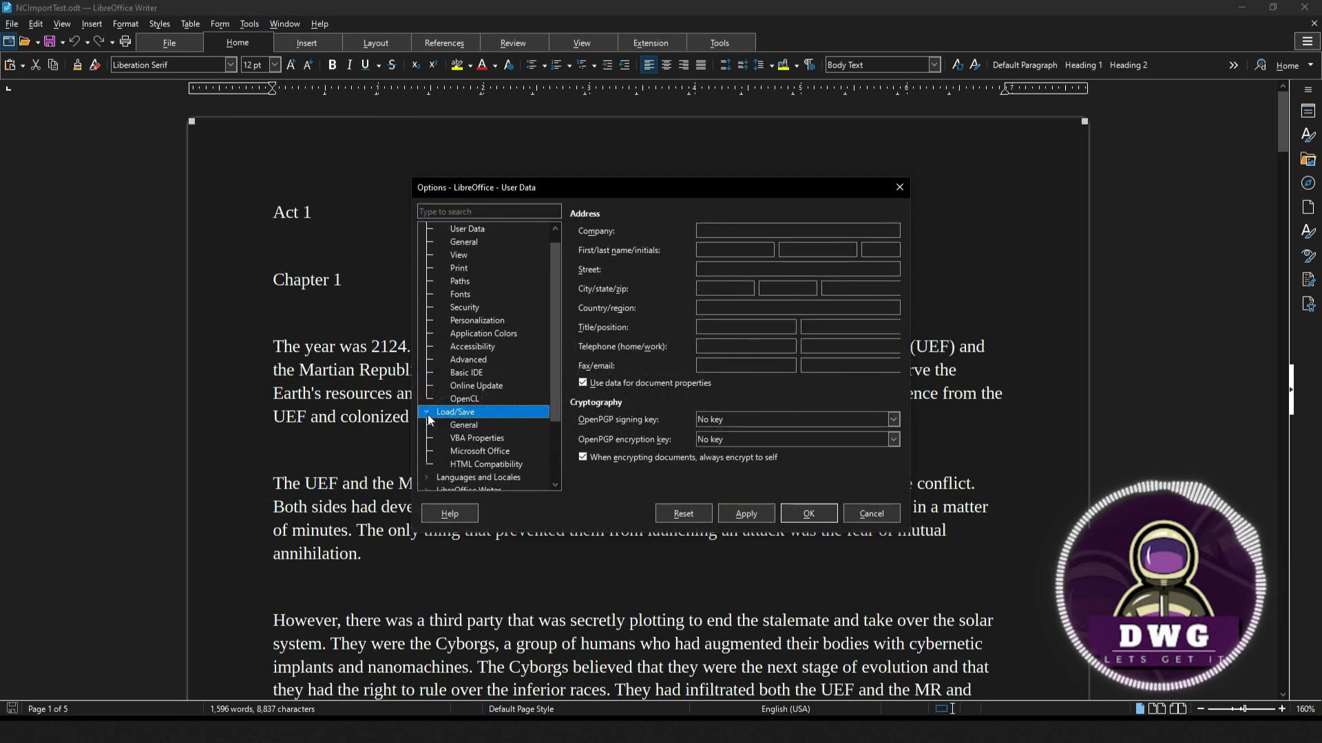
pyautogui.click(471, 427)
pyautogui.click(471, 427)
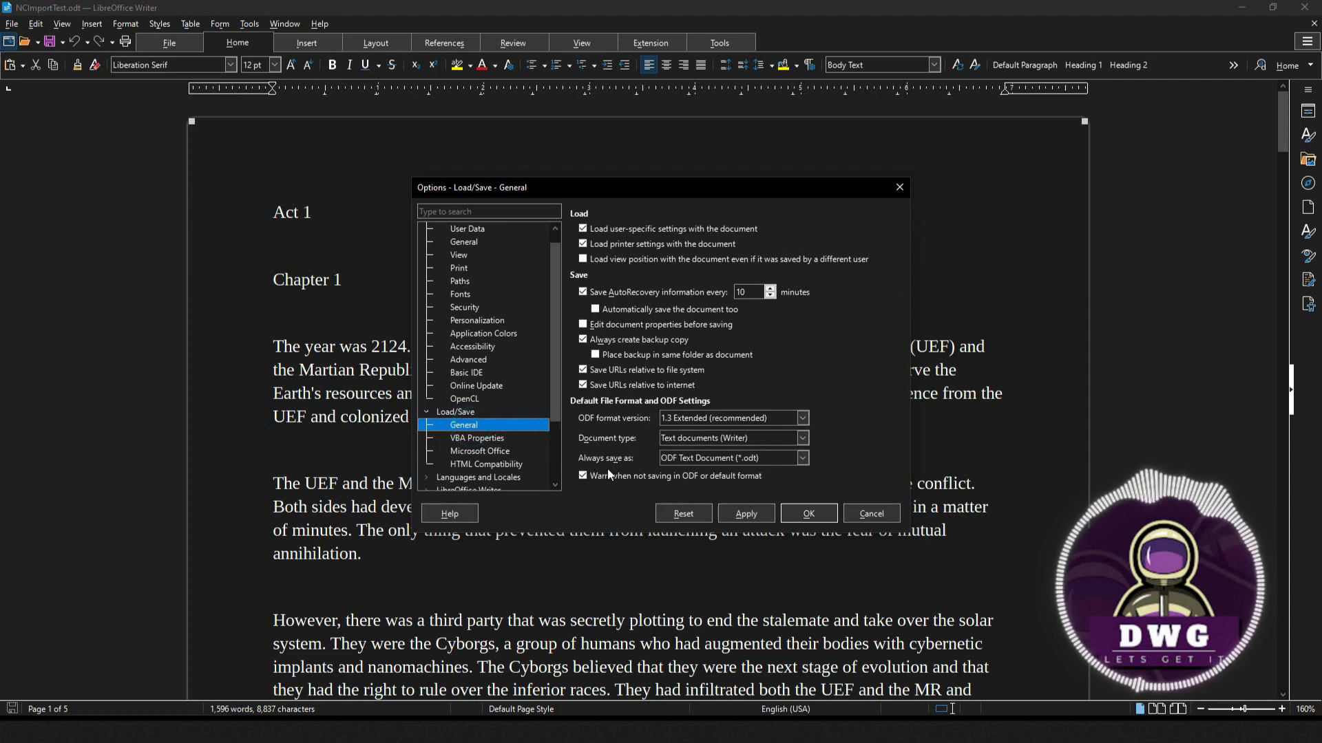
pyautogui.click(801, 458)
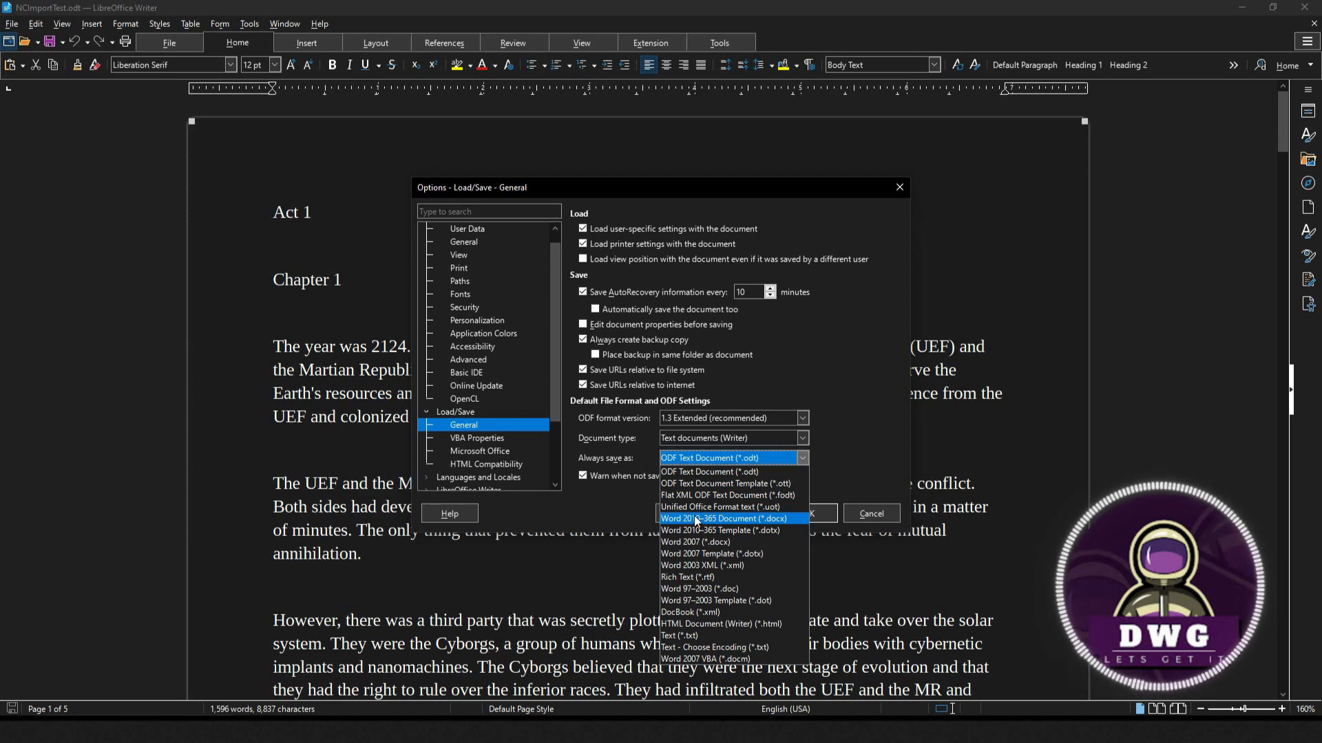
pyautogui.click(899, 188)
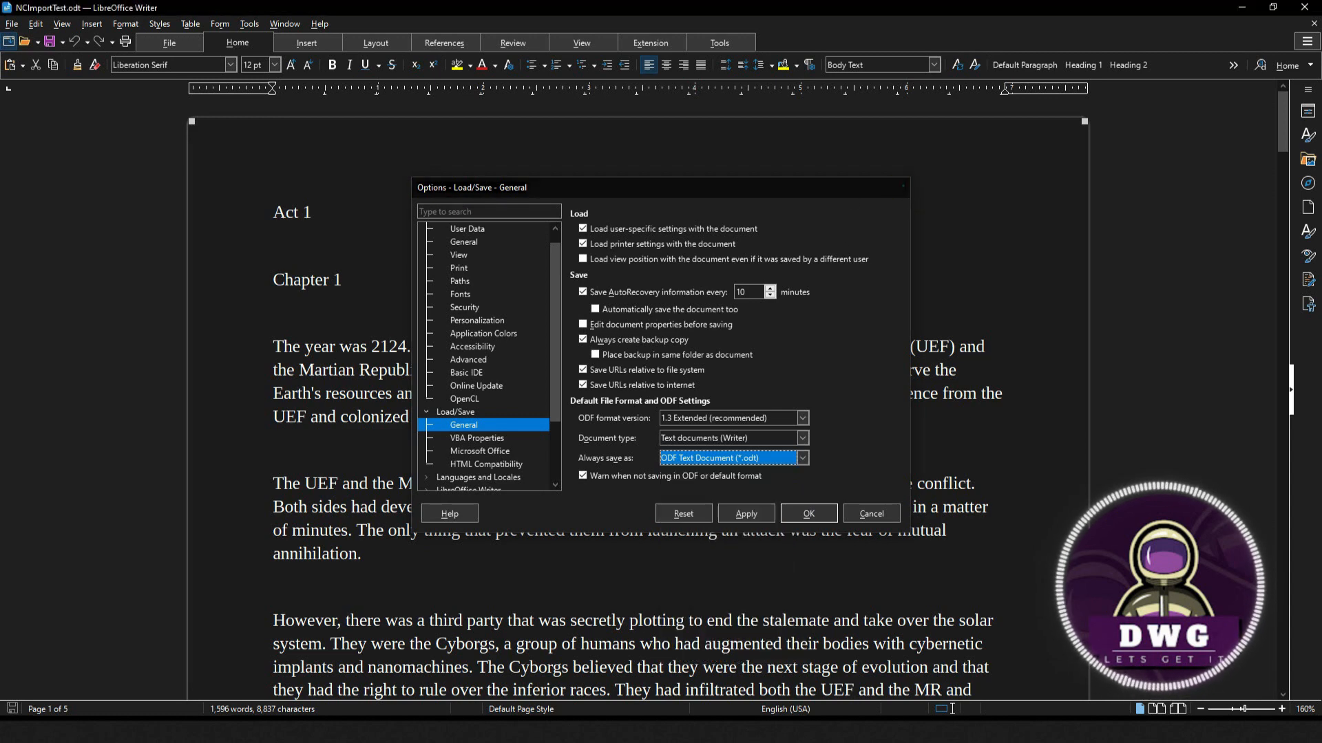
pyautogui.click(899, 187)
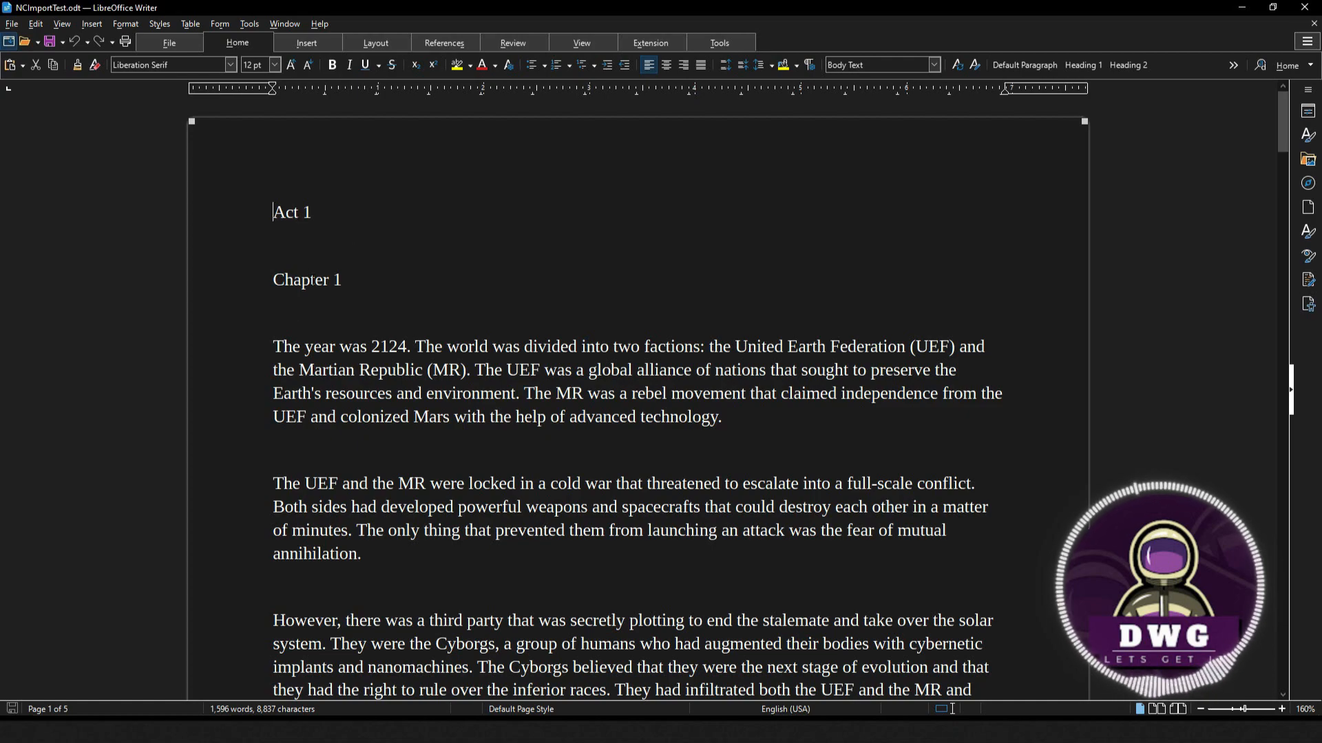
# - Apply the Heading 1 style to the "Act 1" line at the start of the document
pyautogui.scroll(-15, 546, 356)
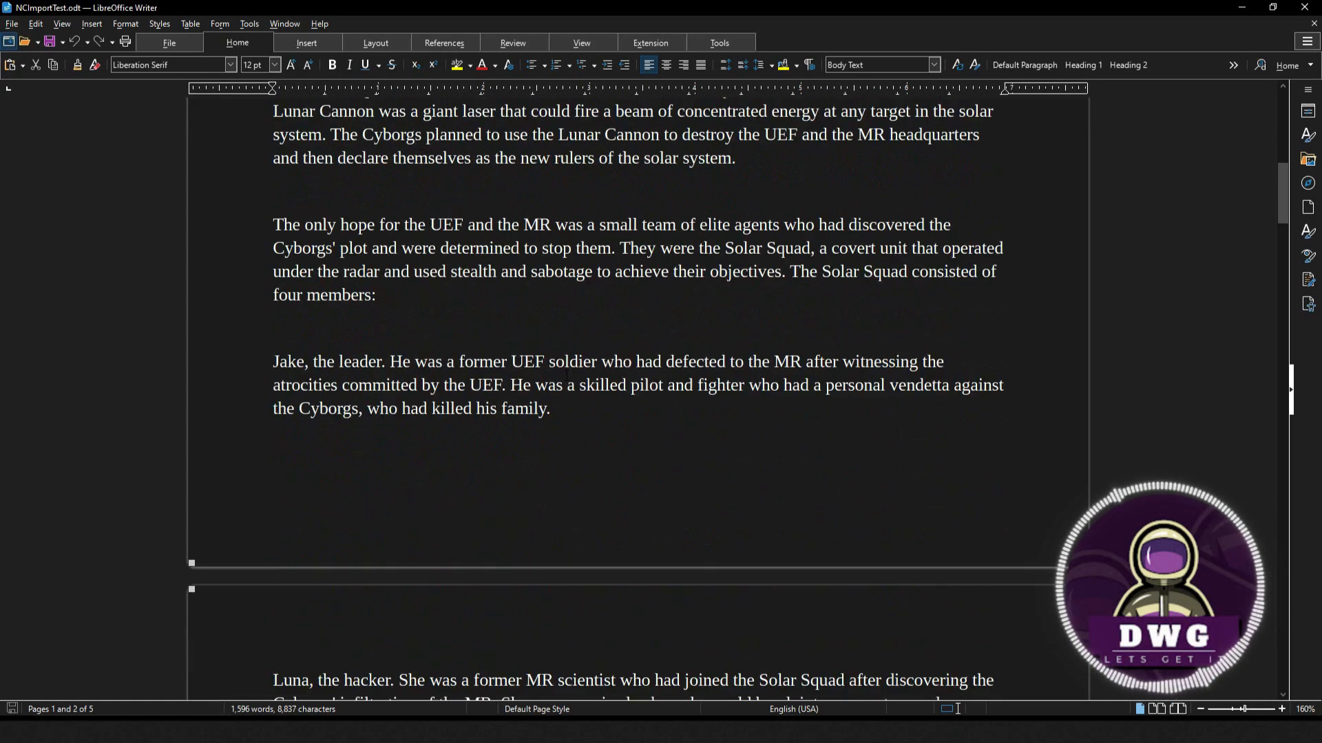
pyautogui.scroll(-10, 569, 374)
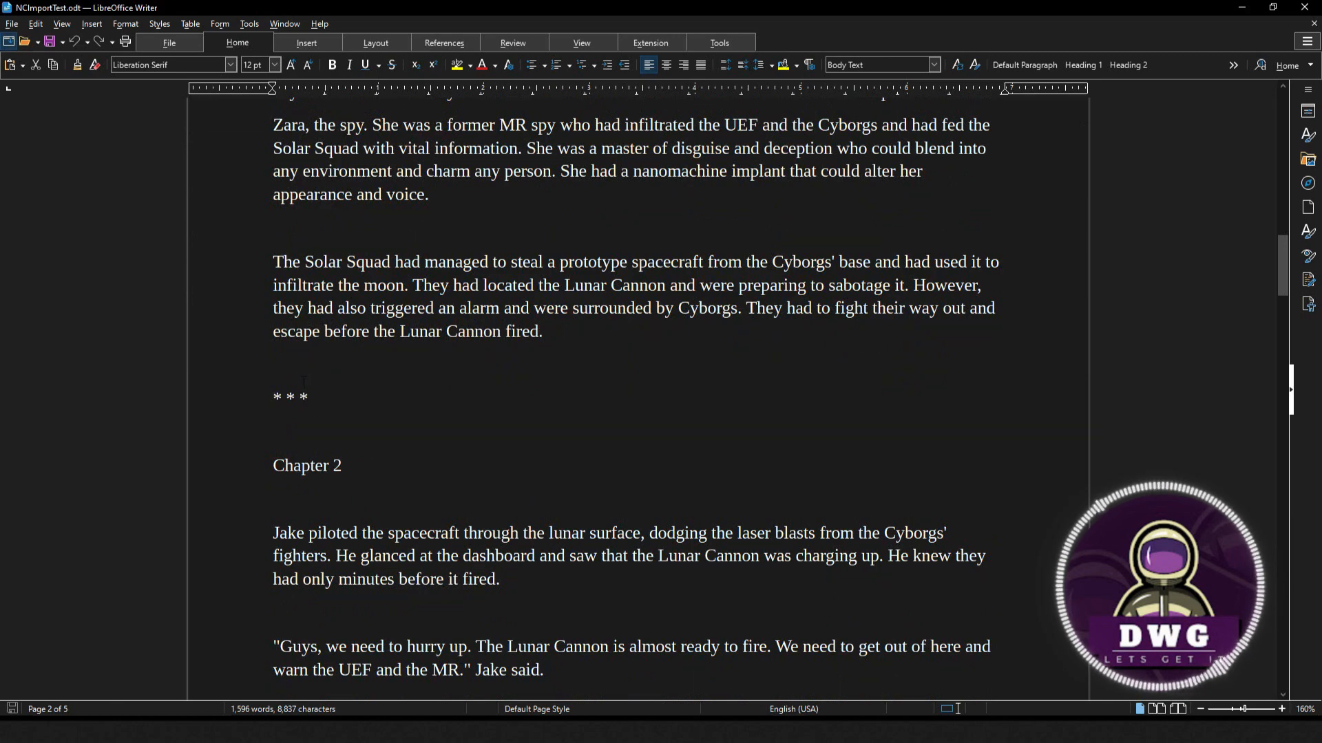
pyautogui.scroll(20, 557, 366)
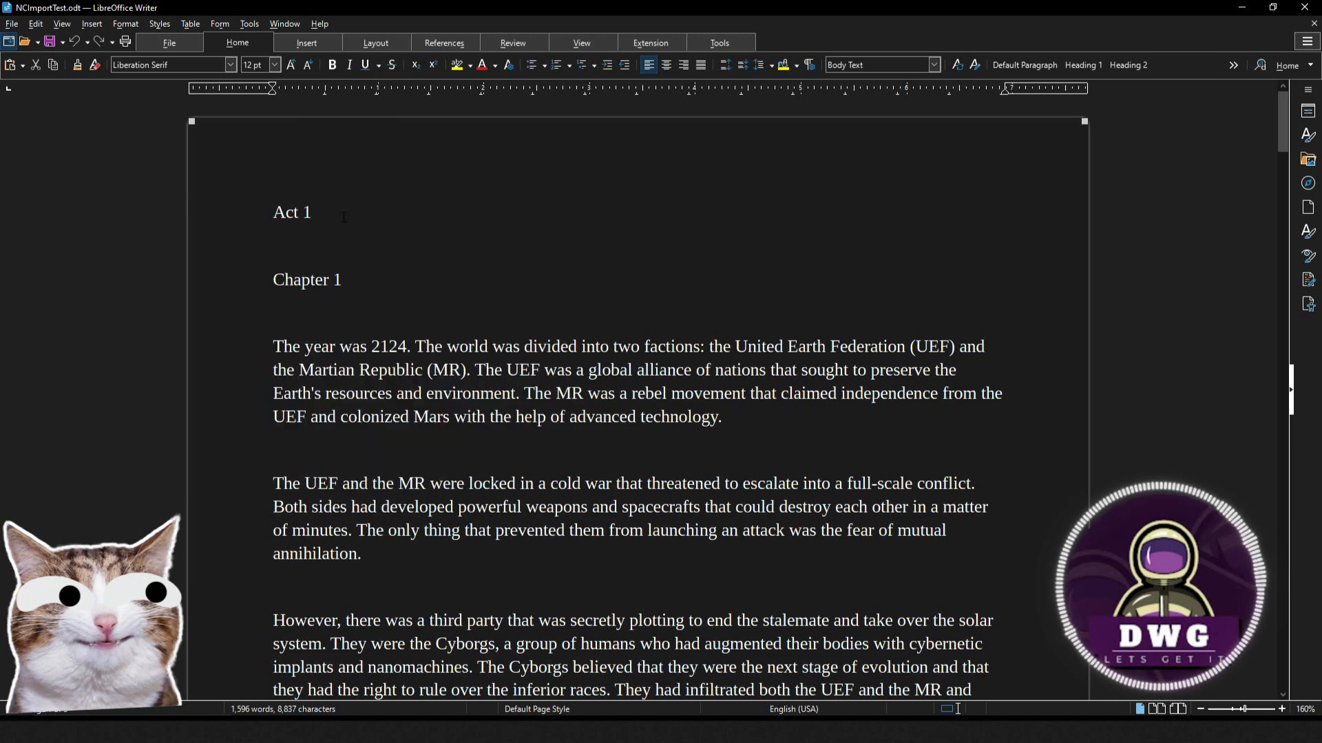
pyautogui.moveTo(343, 213); pyautogui.dragTo(268, 212)
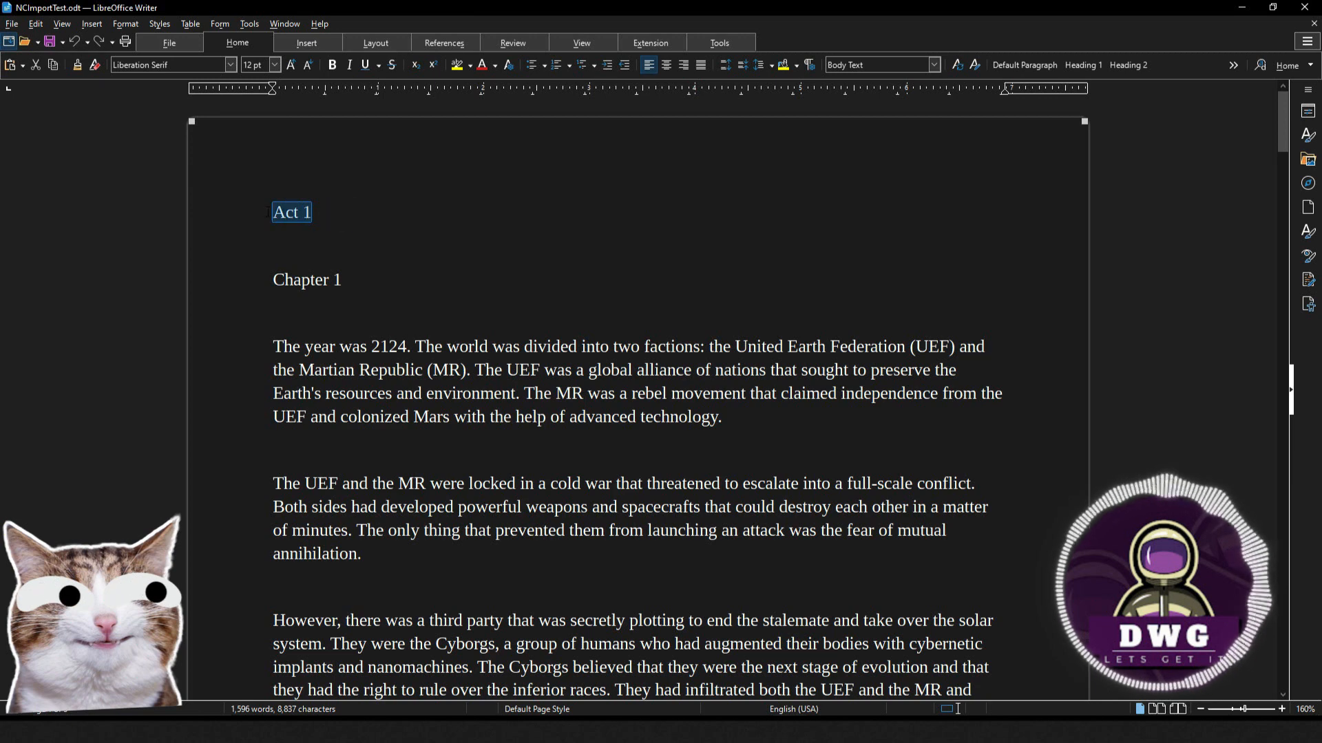
pyautogui.click(322, 216)
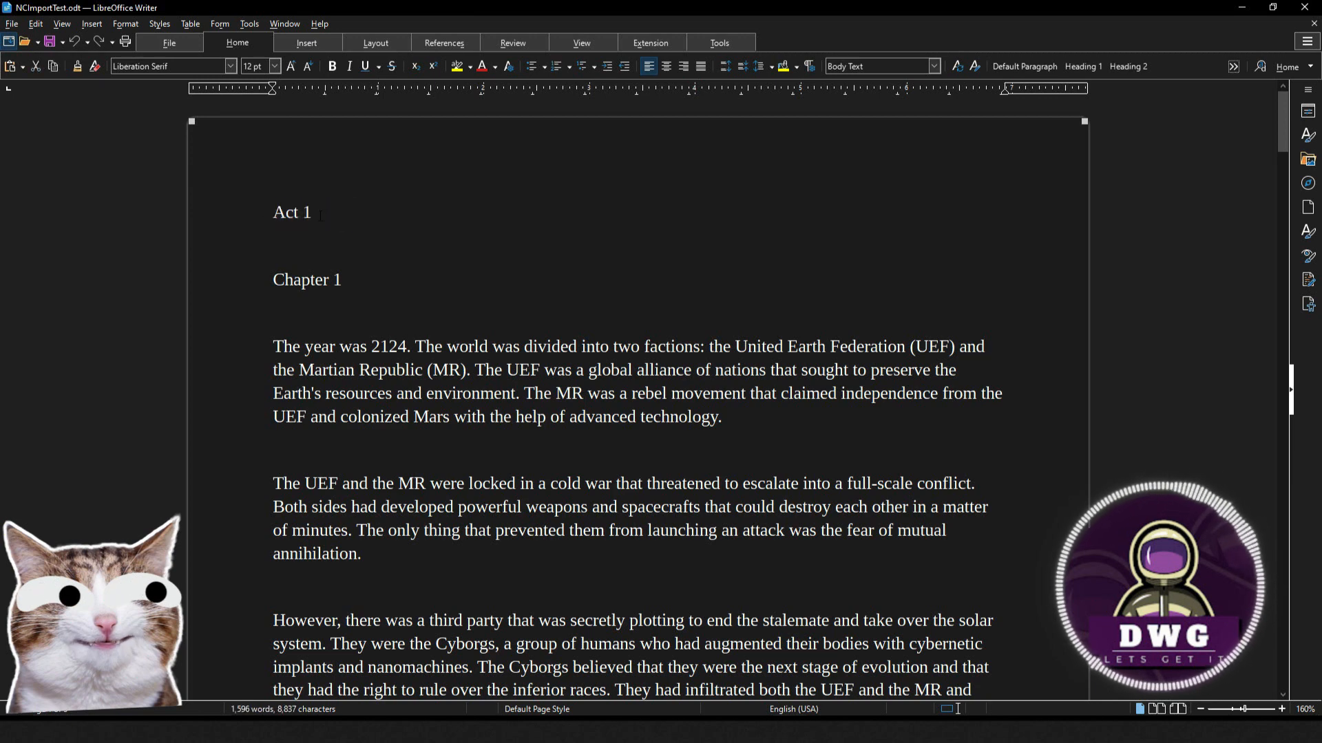
pyautogui.tripleClick(321, 216)
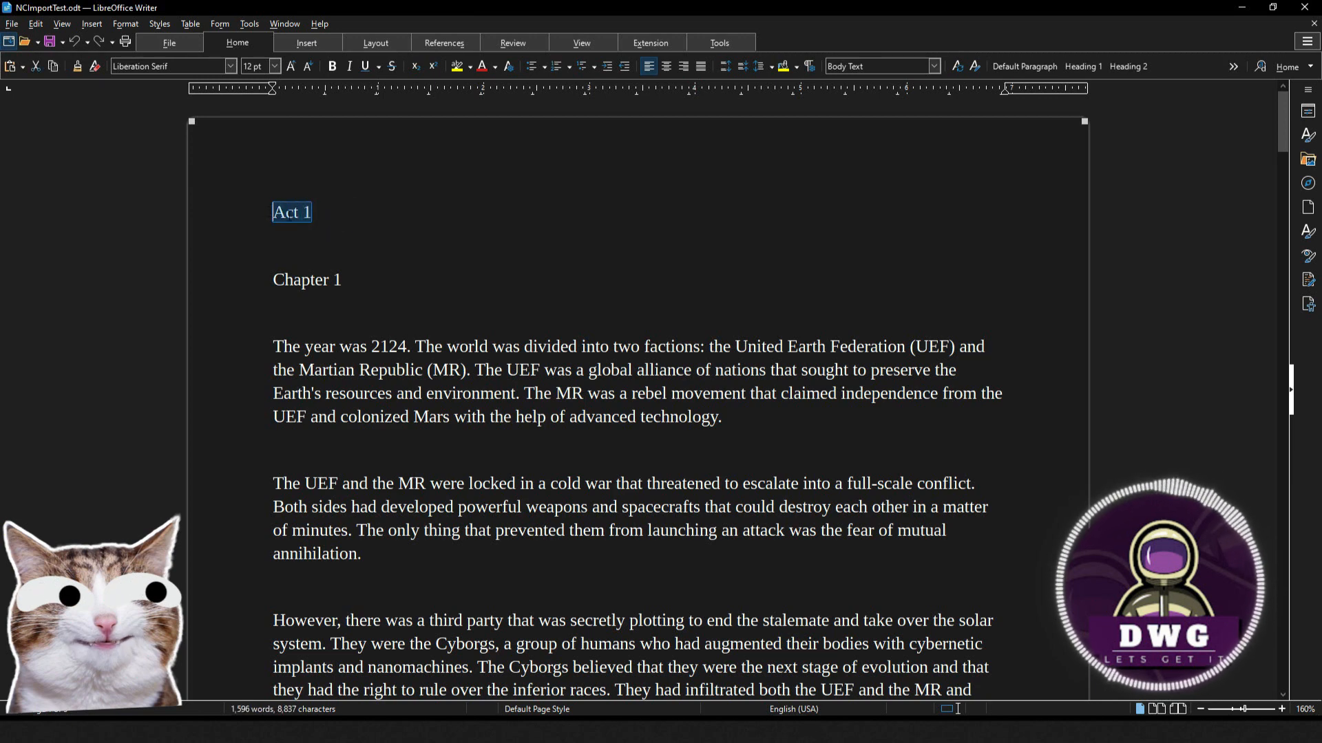
pyautogui.click(1084, 69)
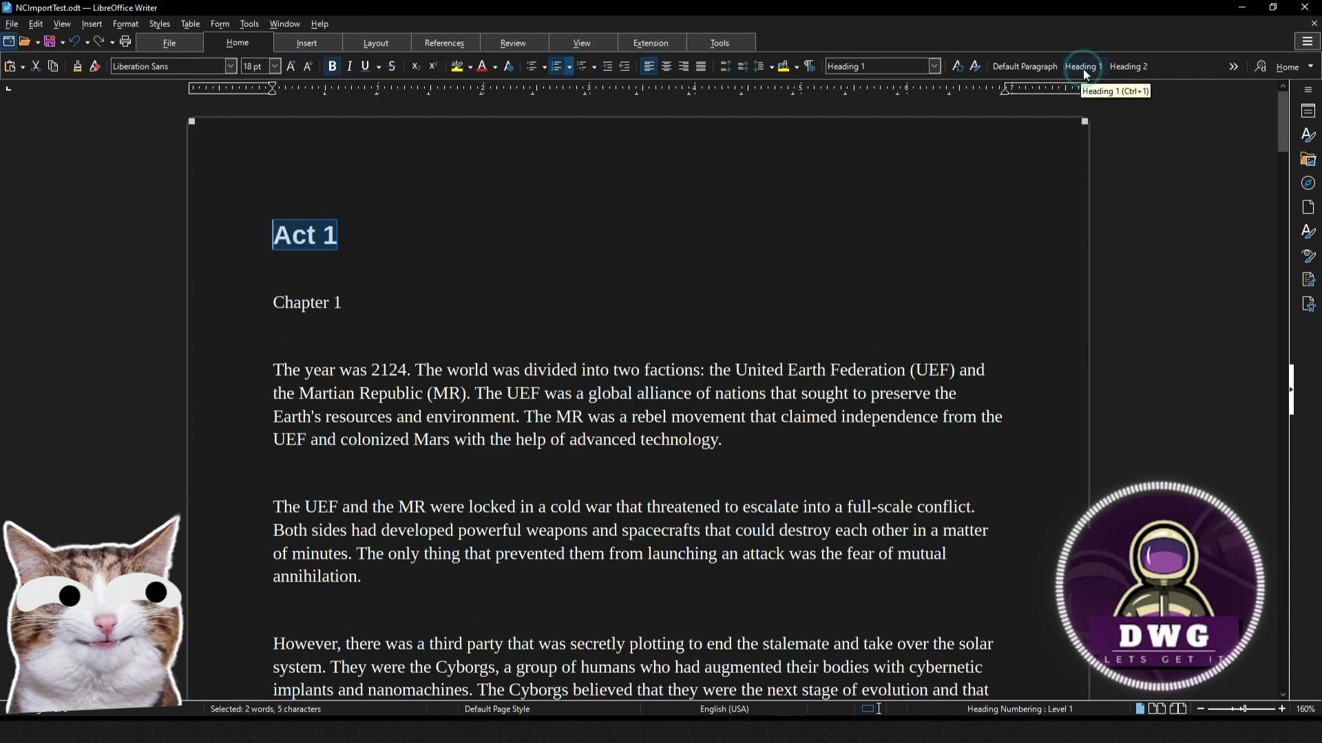
# - Apply the Heading 2 style to the "Chapter 1" line below "Act 1" and check which further heading styles are offered
pyautogui.doubleClick(346, 305)
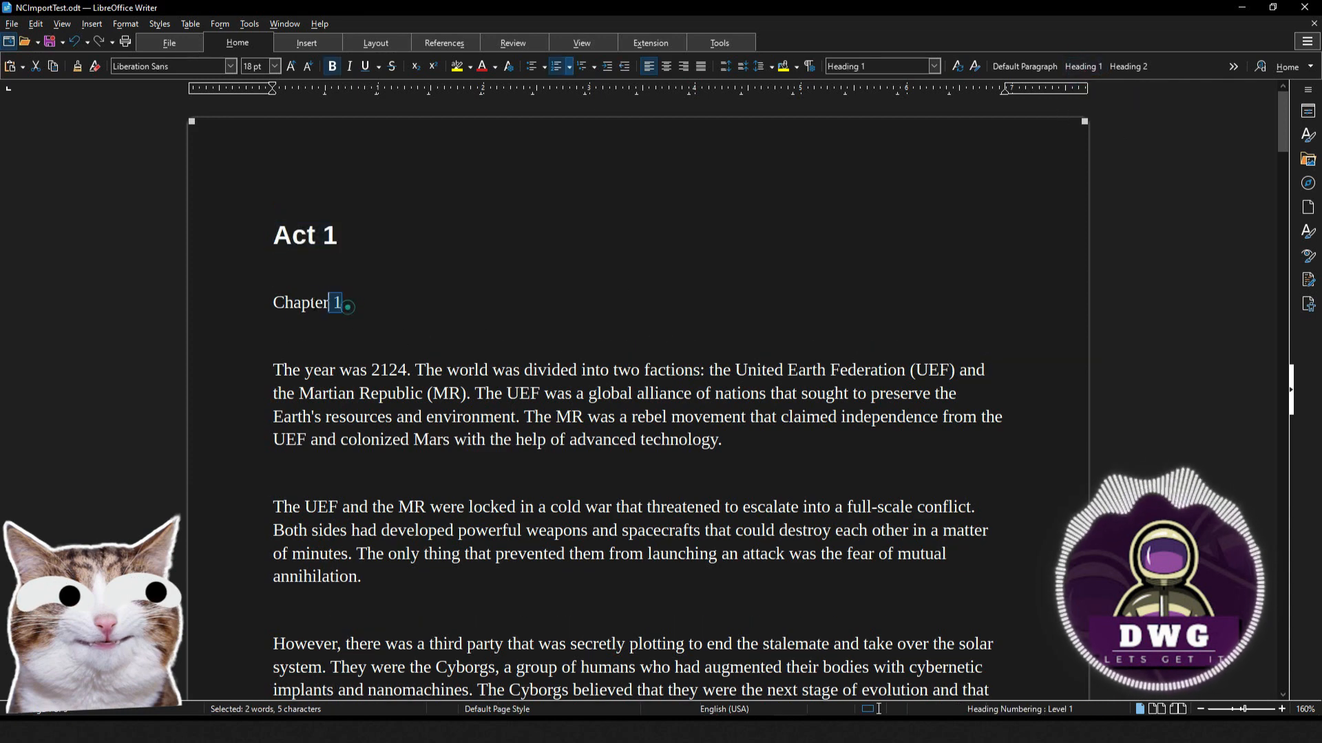
pyautogui.moveTo(348, 307); pyautogui.dragTo(271, 304)
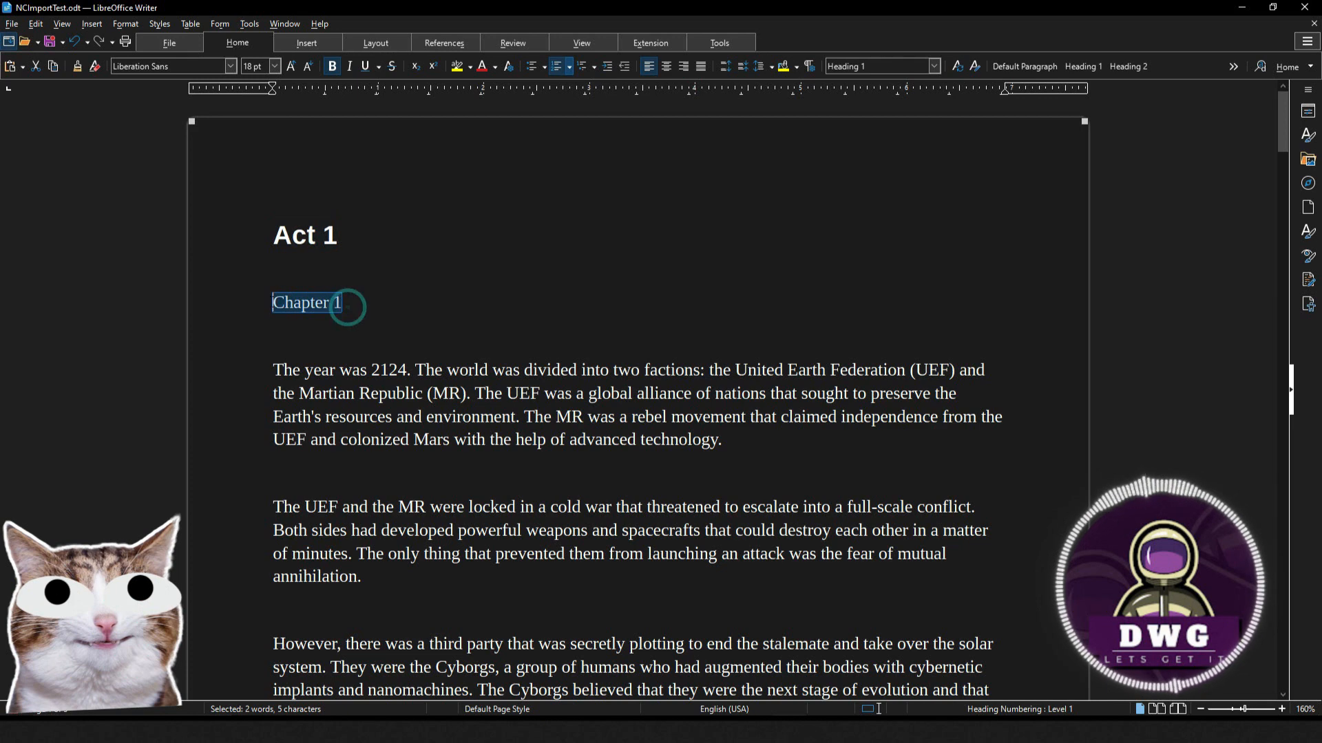
pyautogui.click(1132, 67)
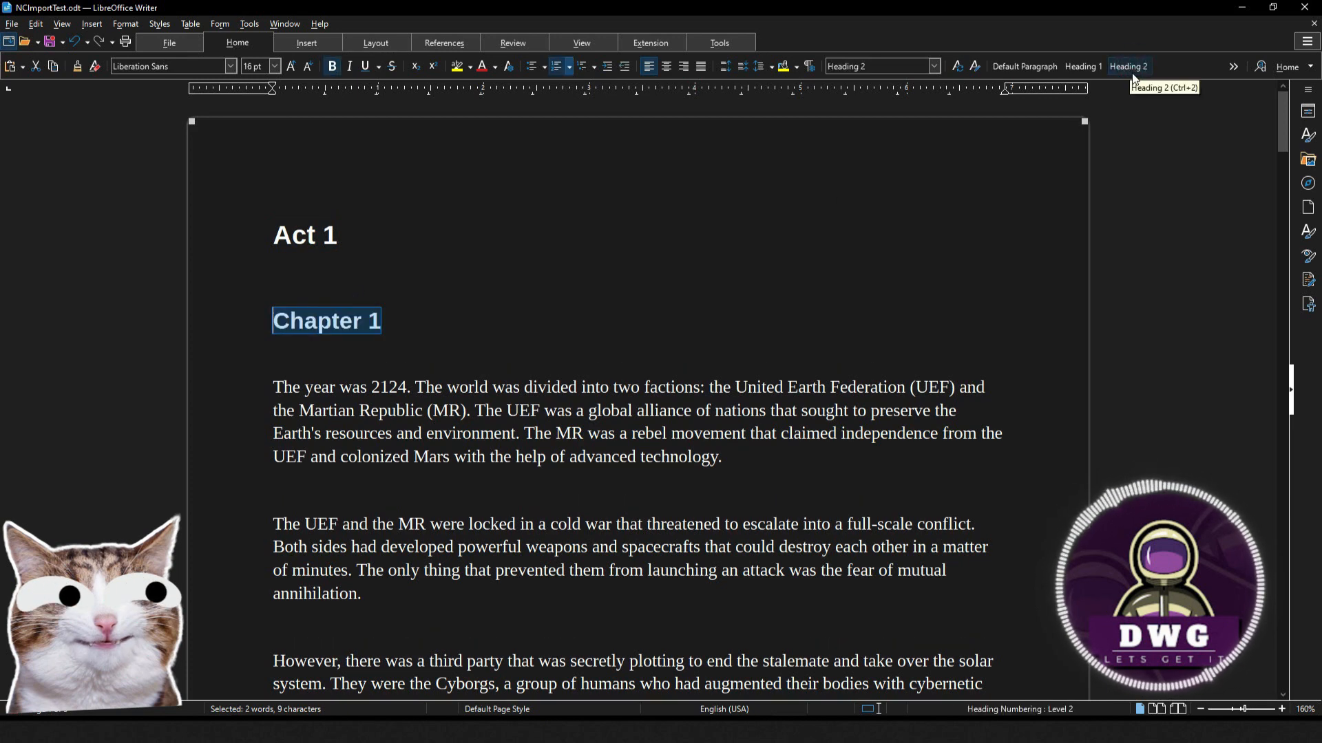
pyautogui.click(1236, 67)
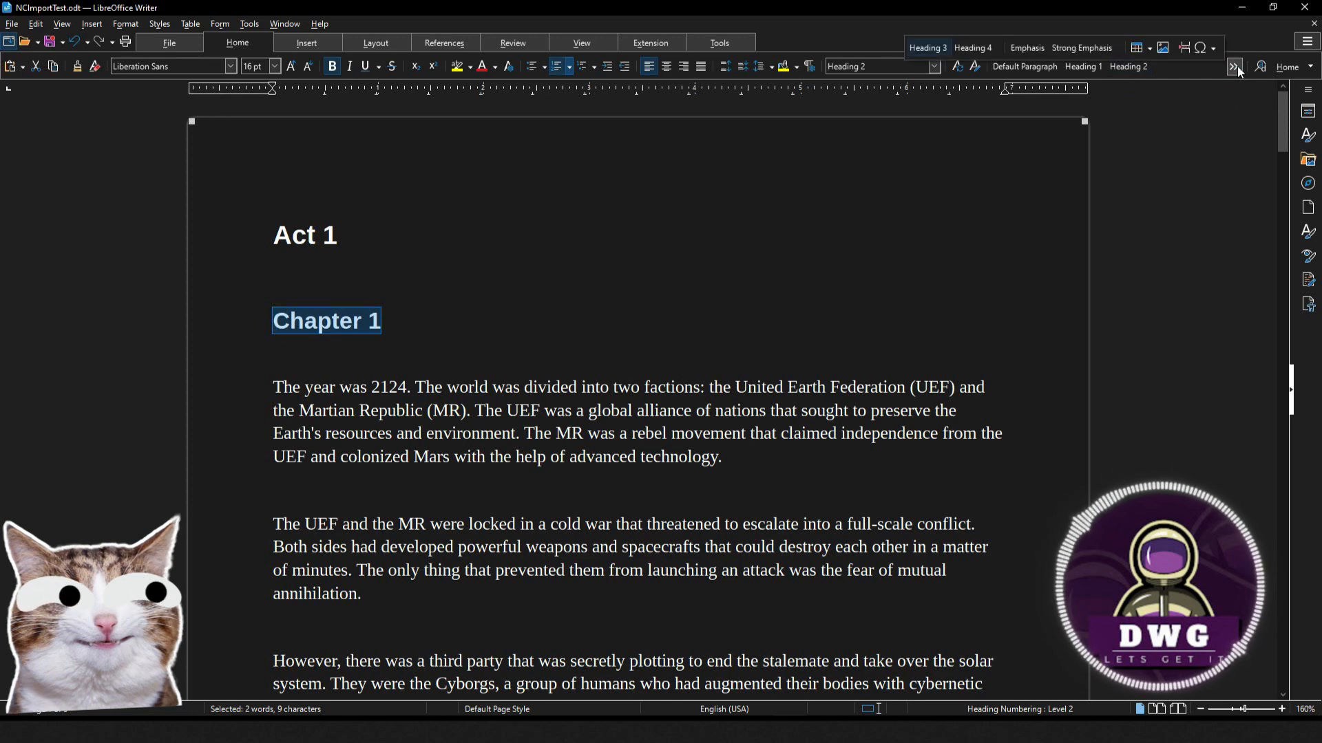
pyautogui.click(1157, 105)
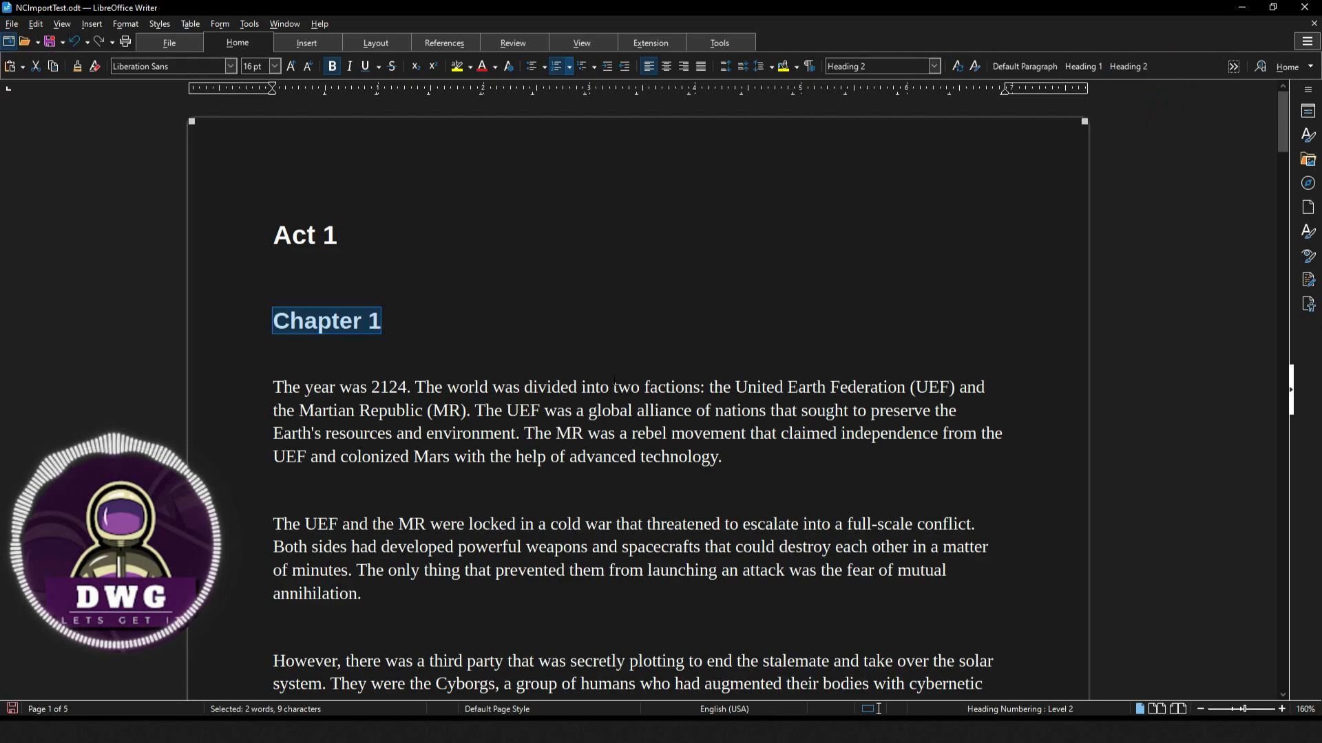
# - Format the "Act 2" line as Heading 1 and the remaining chapter lines, Chapter 2 to Chapter 4, as Heading 2
pyautogui.scroll(-20, 565, 388)
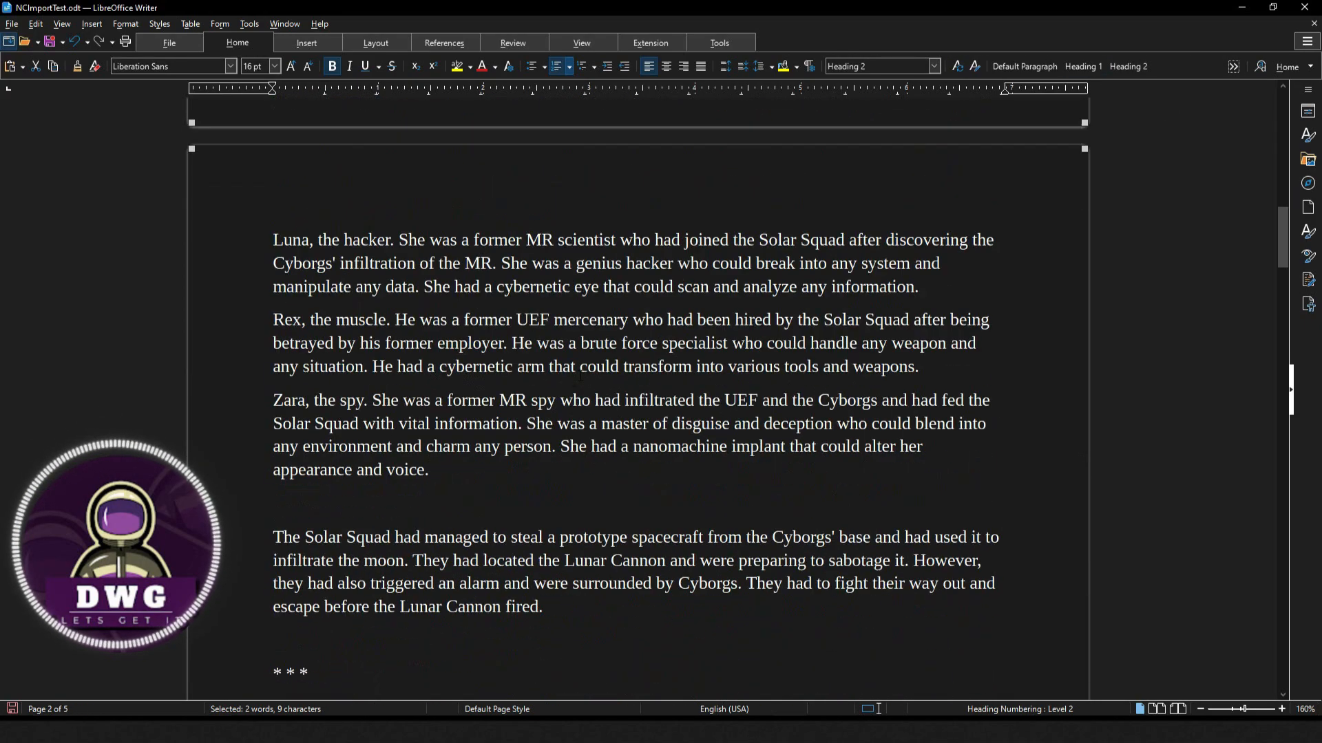
pyautogui.scroll(6, 581, 374)
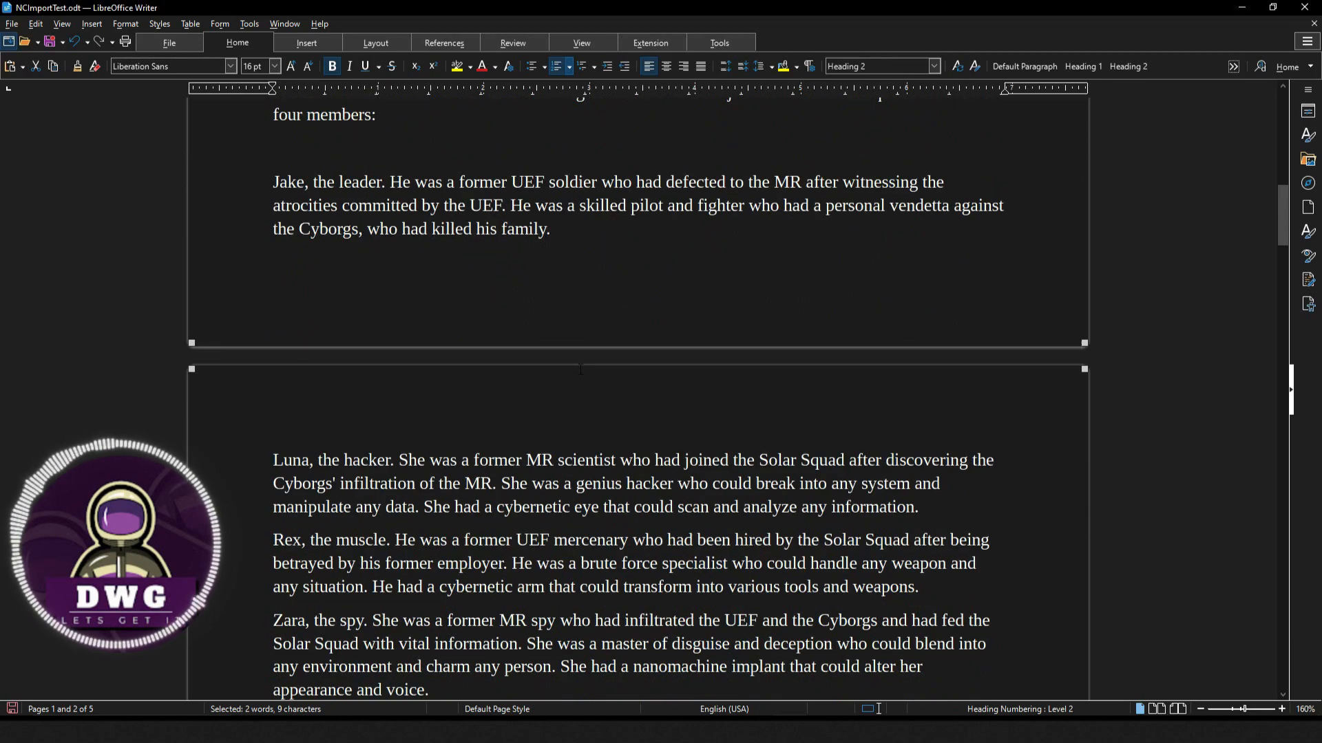
pyautogui.scroll(-20, 580, 370)
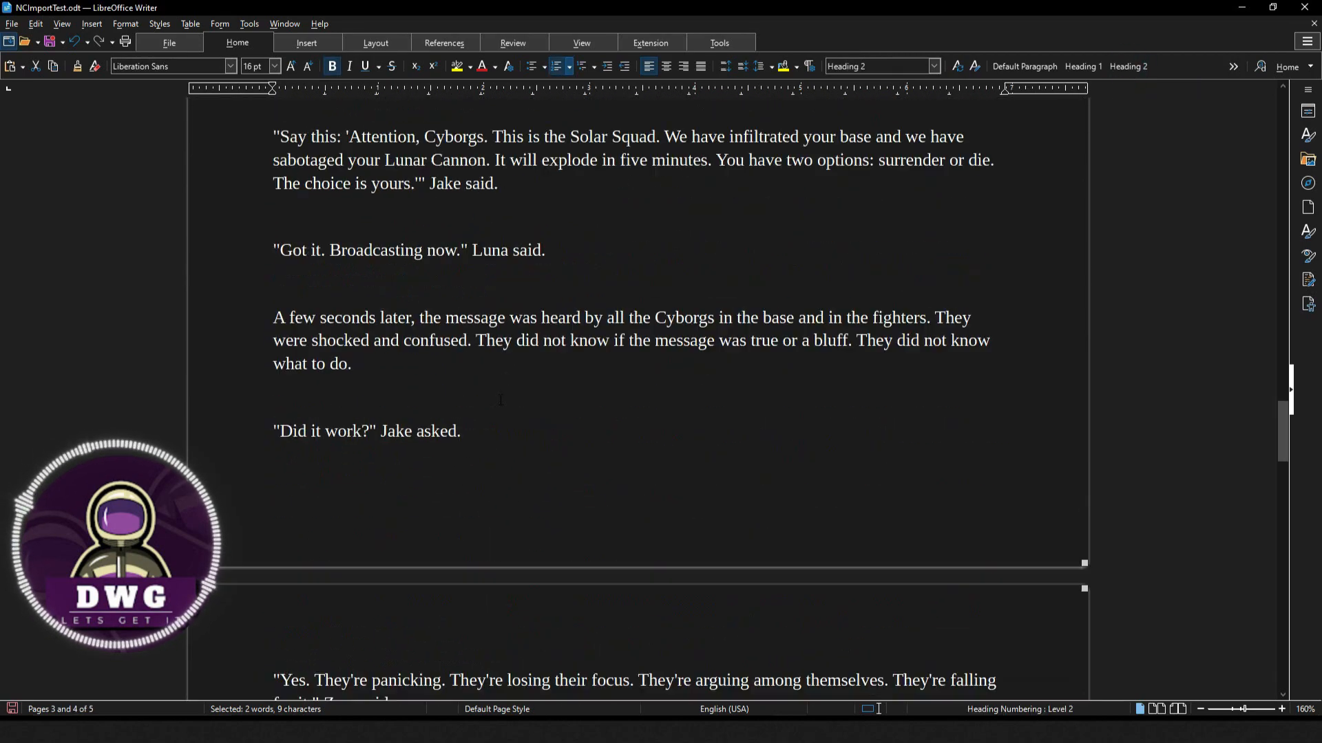
pyautogui.scroll(-15, 500, 400)
pyautogui.tripleClick(326, 359)
pyautogui.hotkey('ctrl', '2')
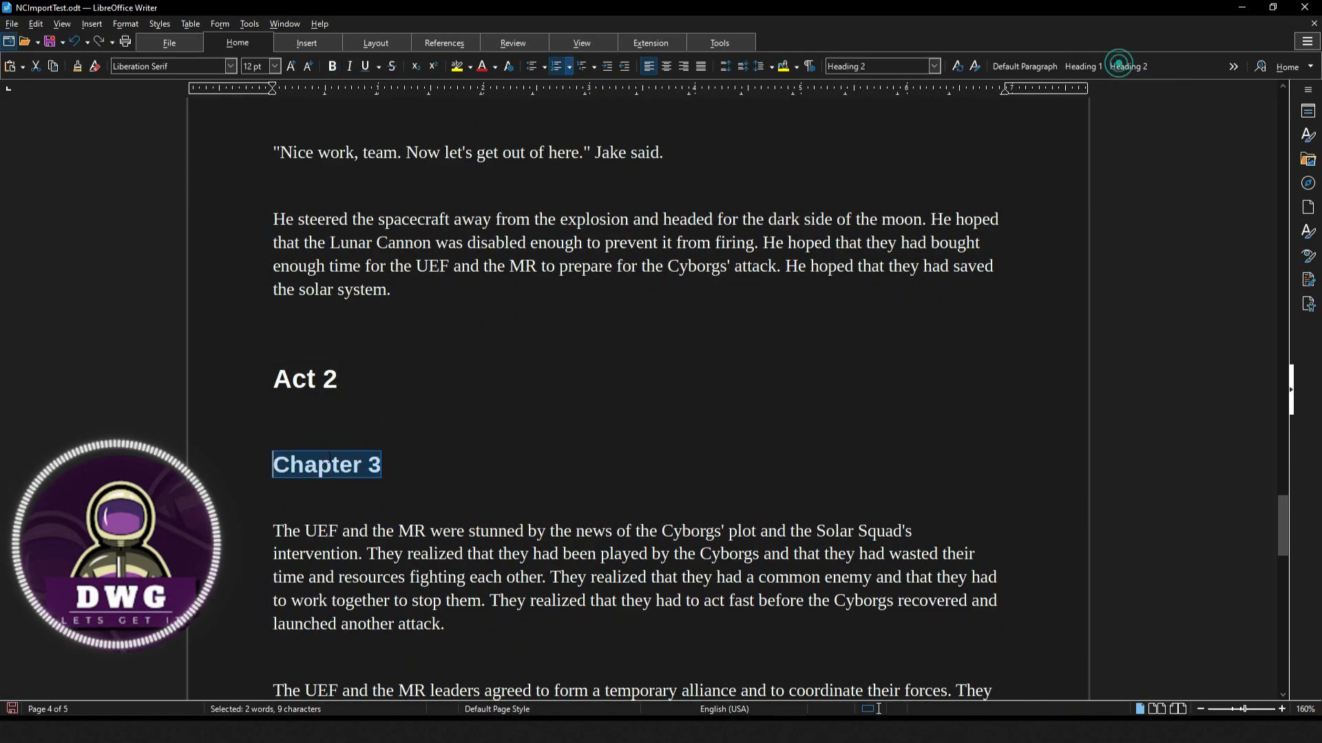
pyautogui.scroll(-15, 355, 448)
pyautogui.tripleClick(355, 448)
pyautogui.hotkey('ctrl', '2')
pyautogui.scroll(20, 609, 372)
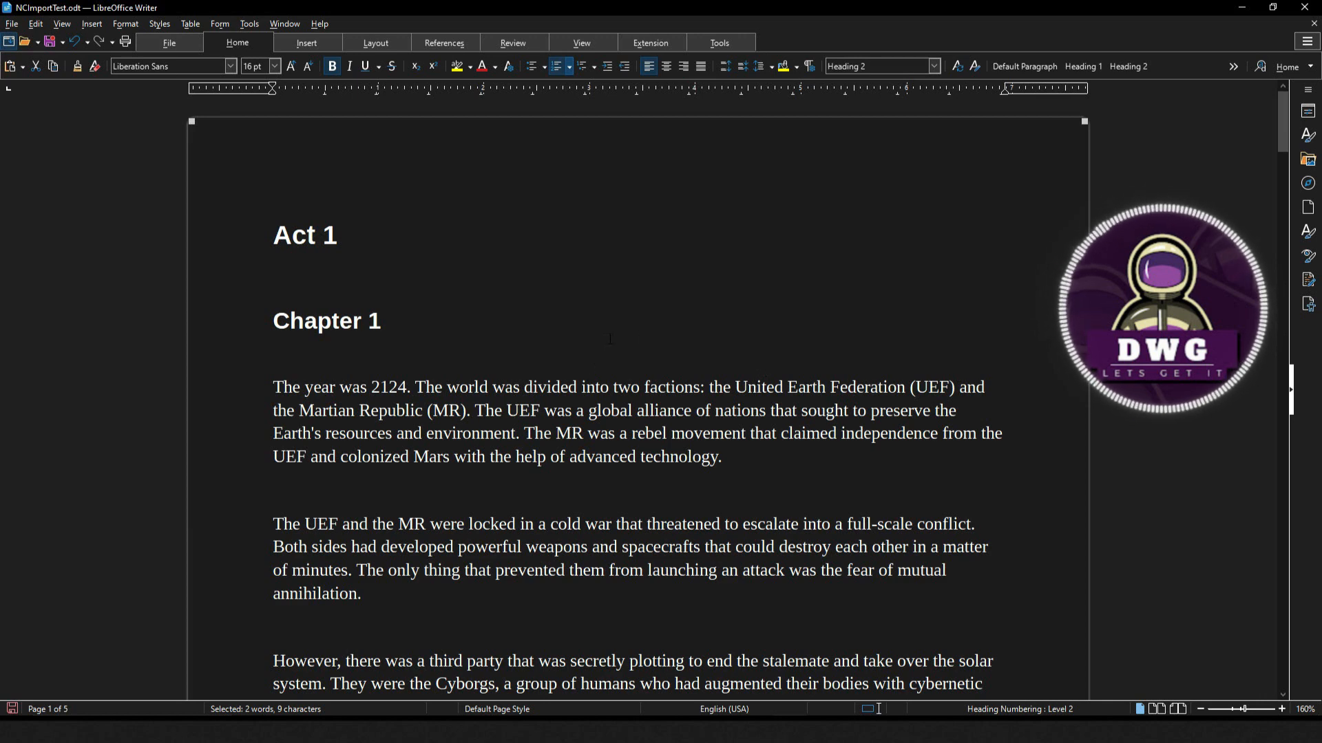
# - Save a copy of the manuscript as NCImportTest in the NCimporttest folder, using the Word 2010–365 Document format
pyautogui.click(11, 23)
pyautogui.click(47, 209)
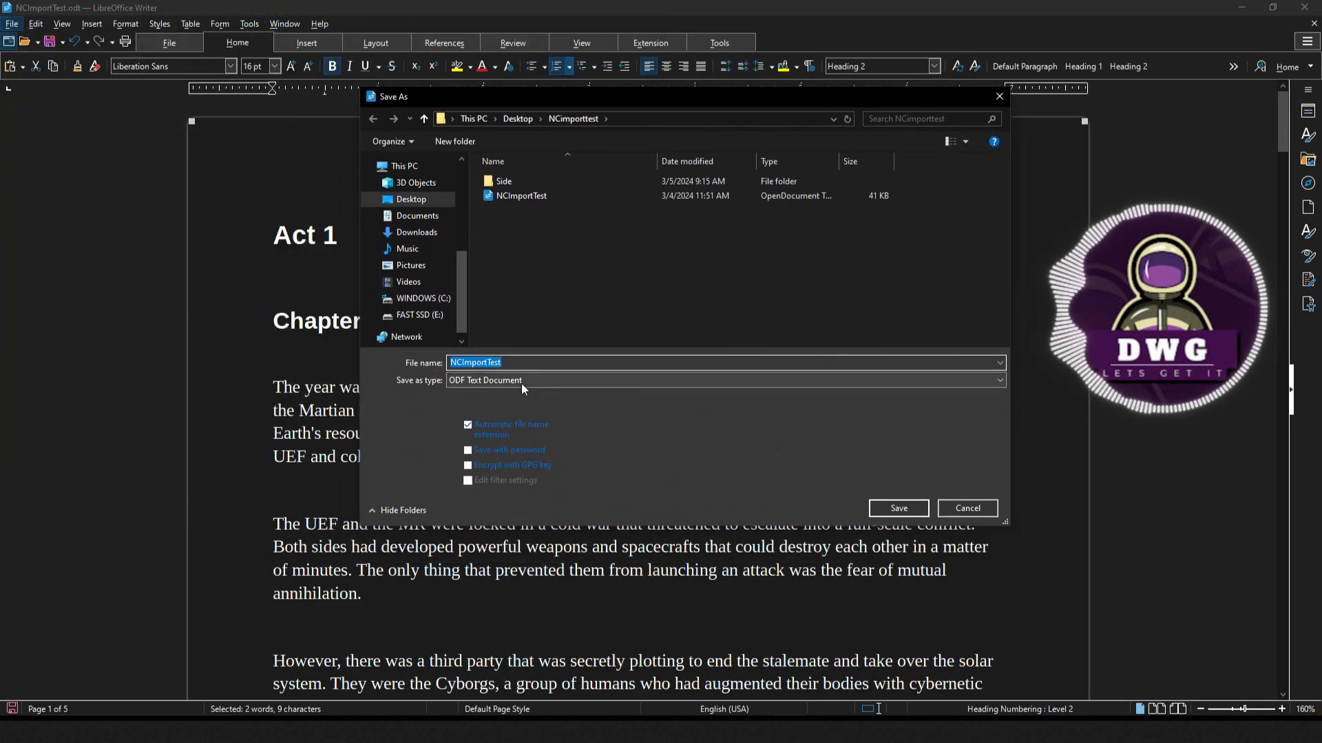
pyautogui.click(495, 380)
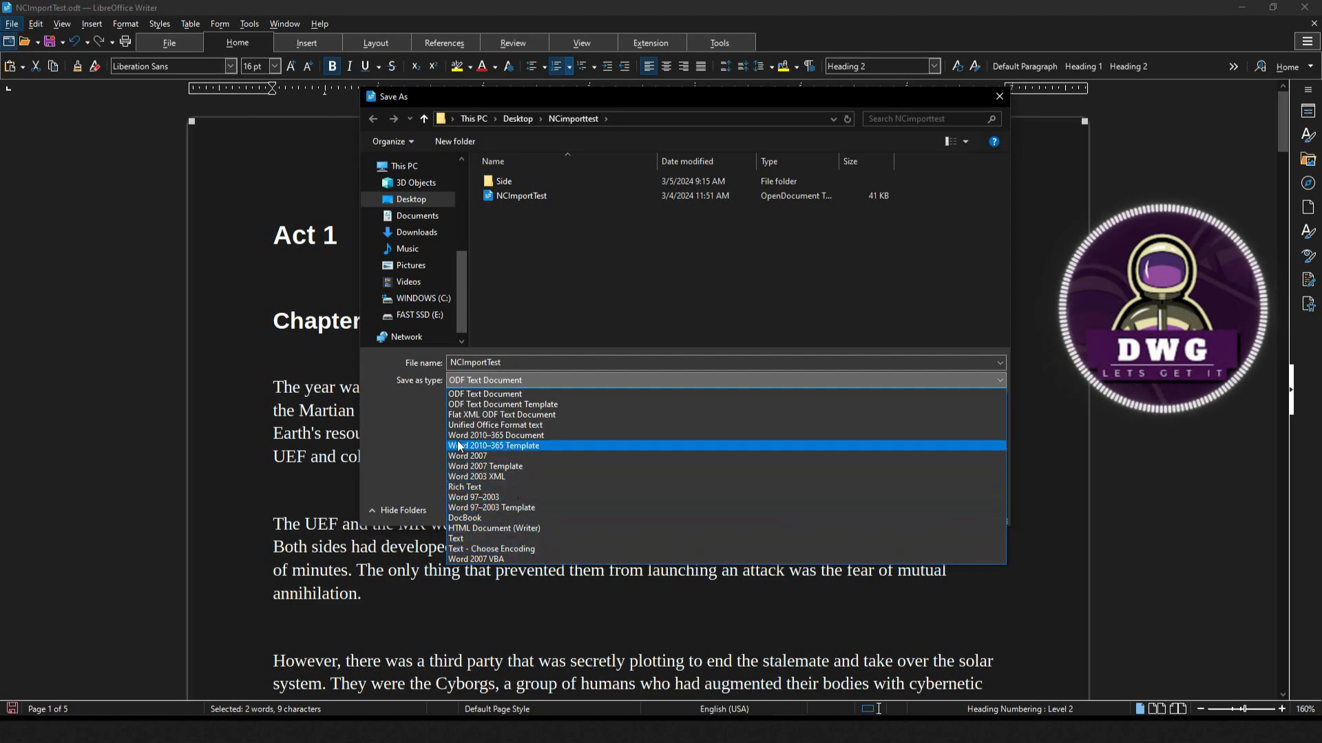
pyautogui.click(523, 438)
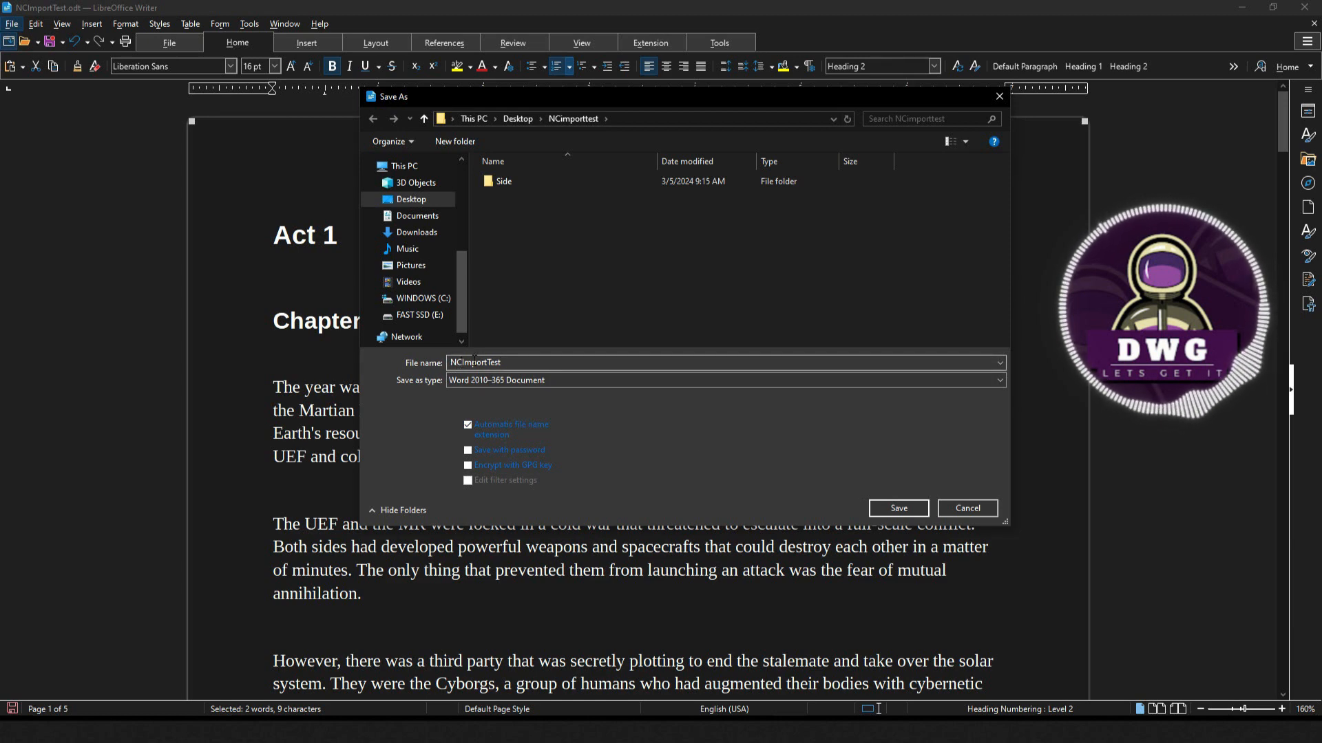
pyautogui.click(898, 508)
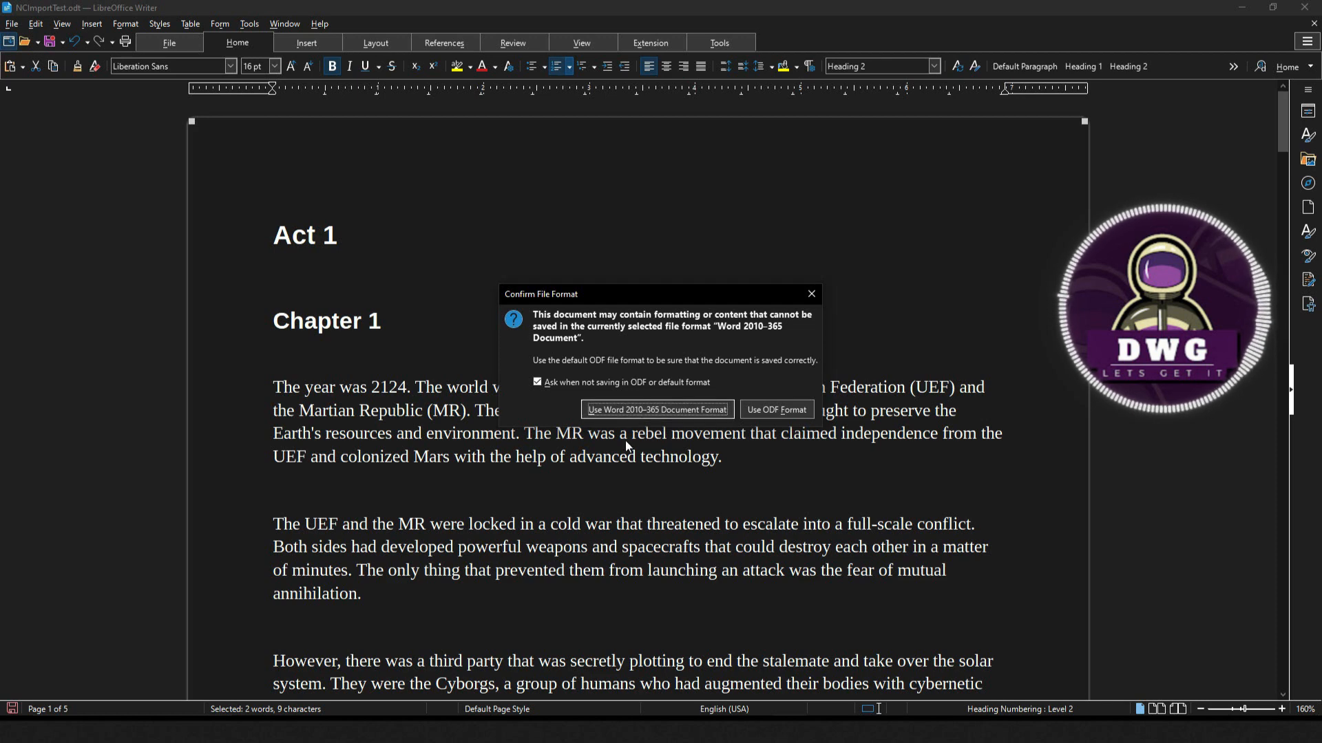
pyautogui.click(638, 407)
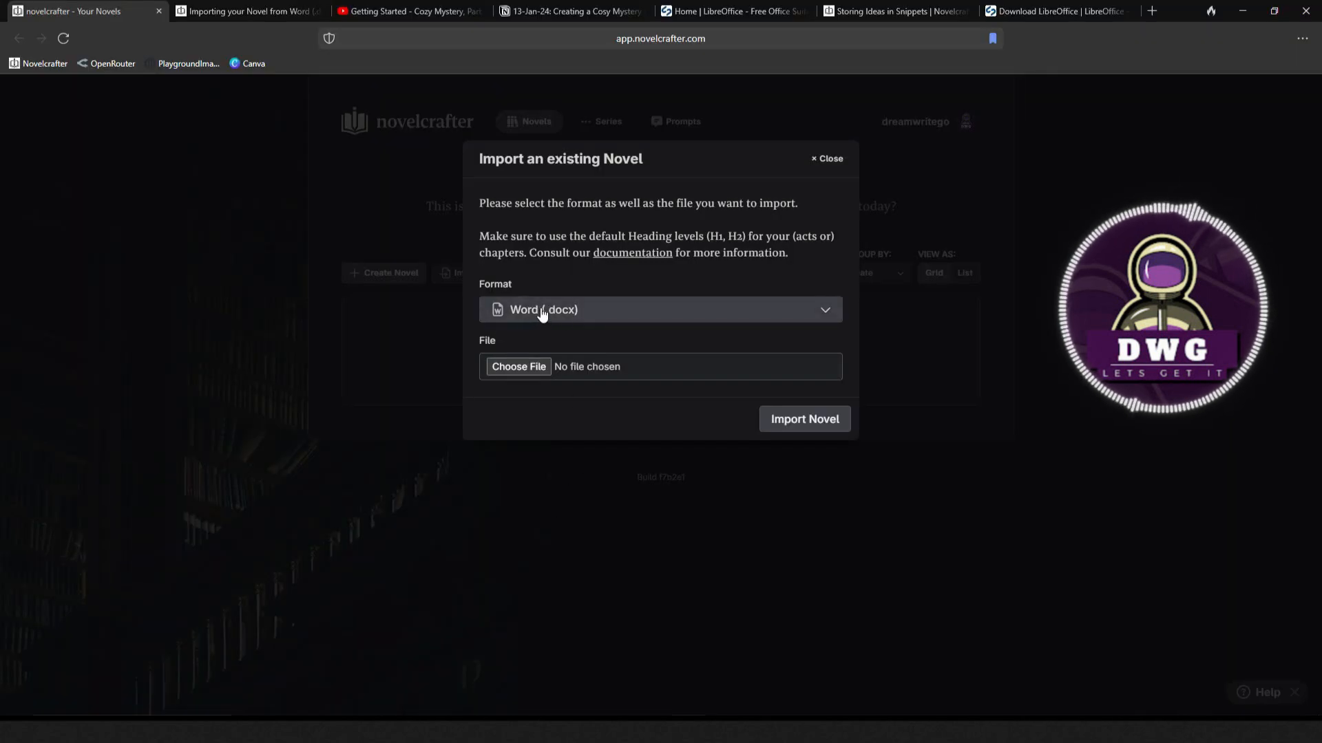
# - Switch to Novelcrafter in the browser and import NCImportTest.docx from the NCimporttest folder as a Word (.docx) novel
pyautogui.click(515, 368)
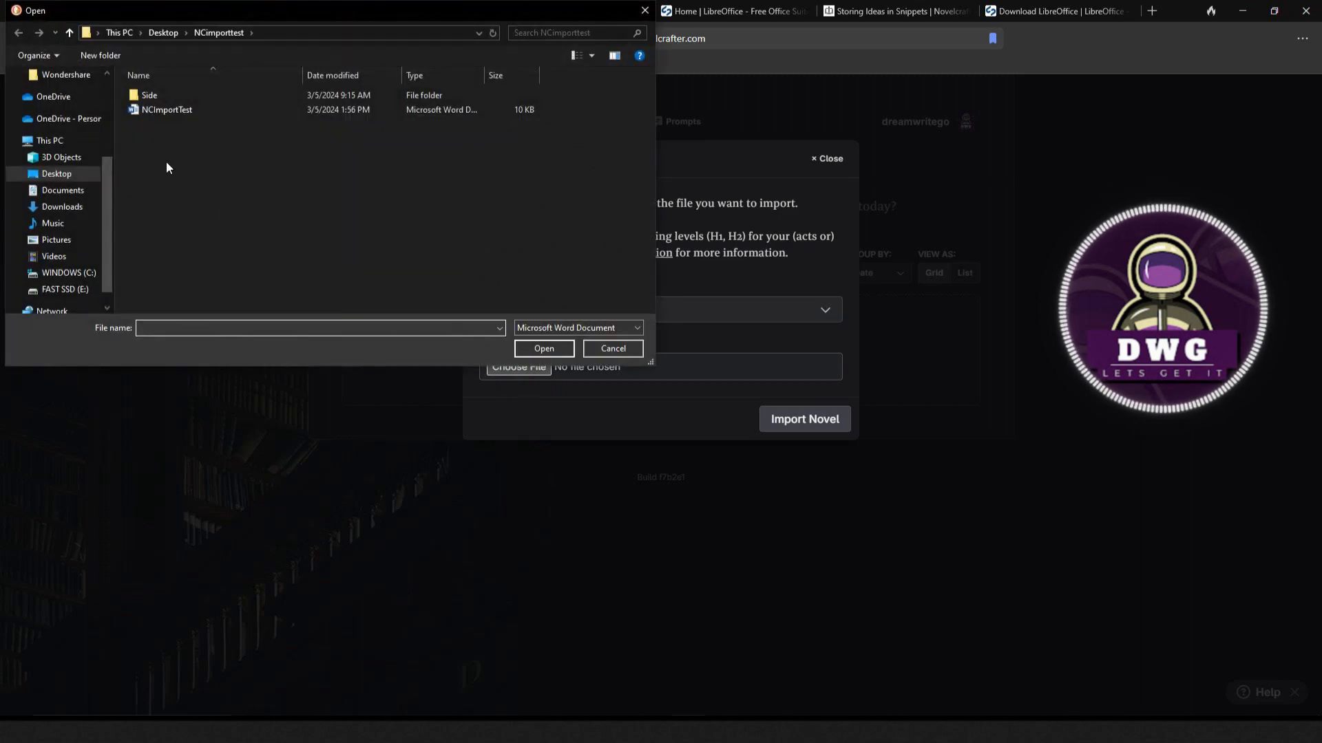
pyautogui.click(187, 111)
pyautogui.click(532, 349)
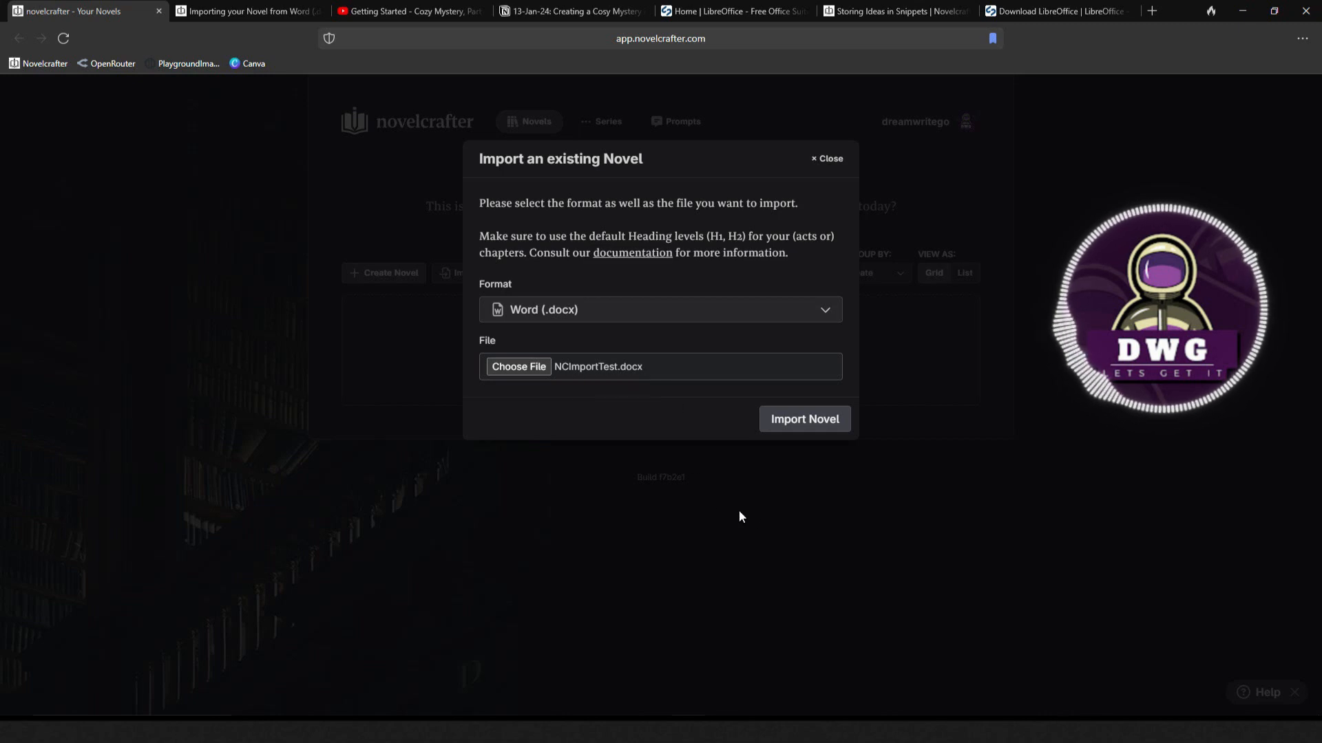
pyautogui.click(800, 427)
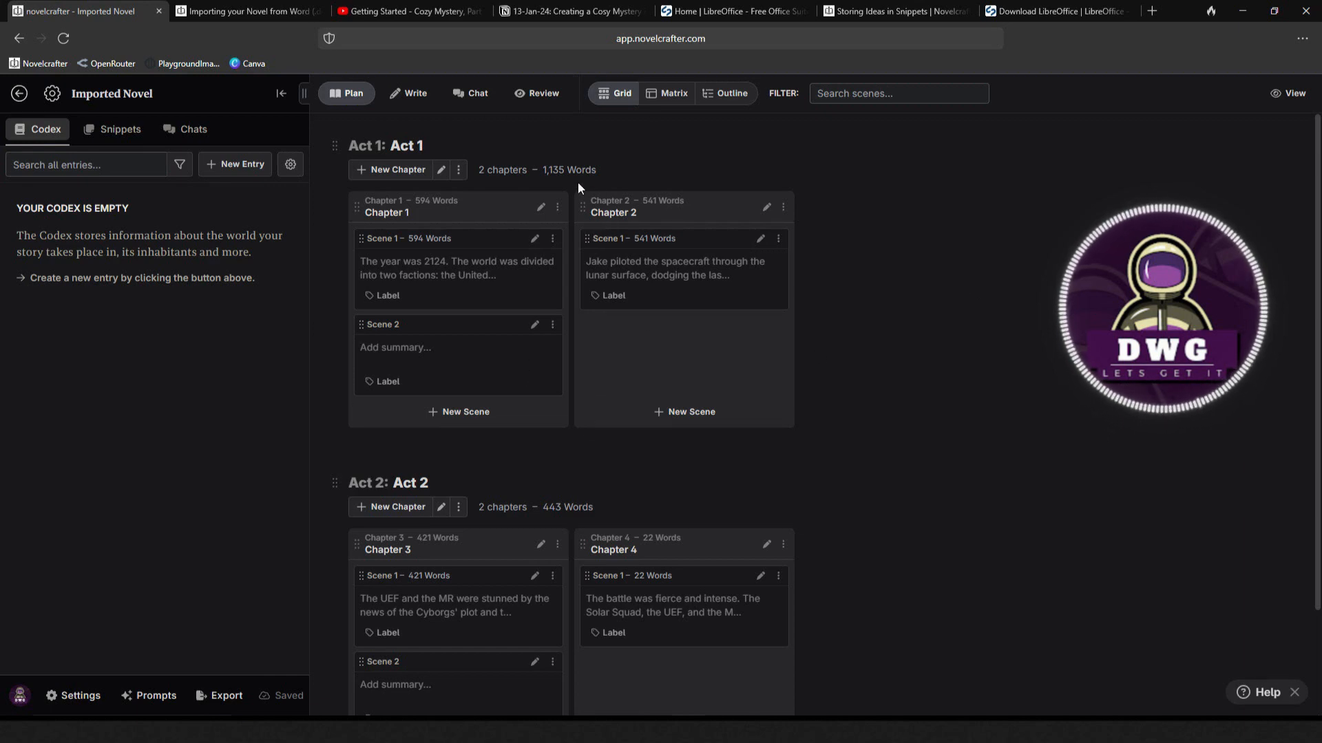
# - Review the imported acts, chapters and scenes in the Grid and Outline views of the plan, ending in Grid
pyautogui.scroll(-2, 908, 439)
pyautogui.scroll(2, 907, 474)
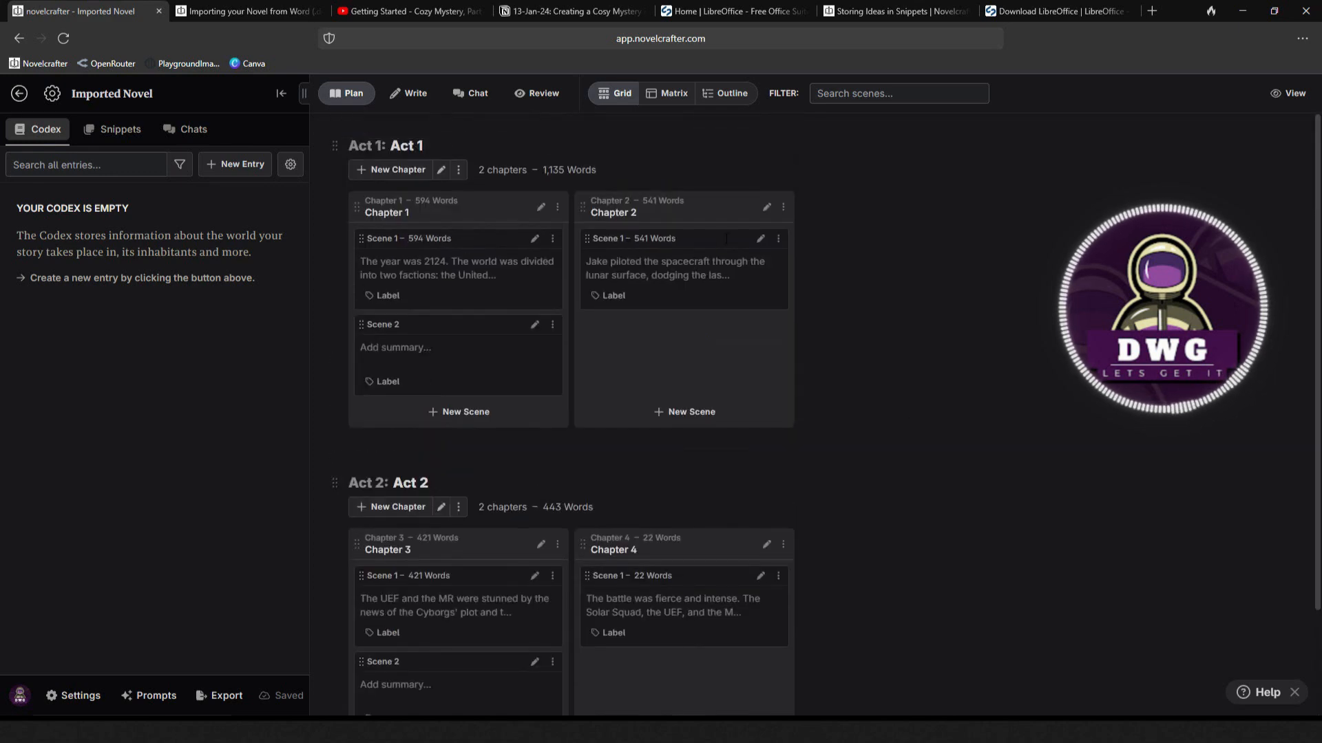
pyautogui.click(732, 93)
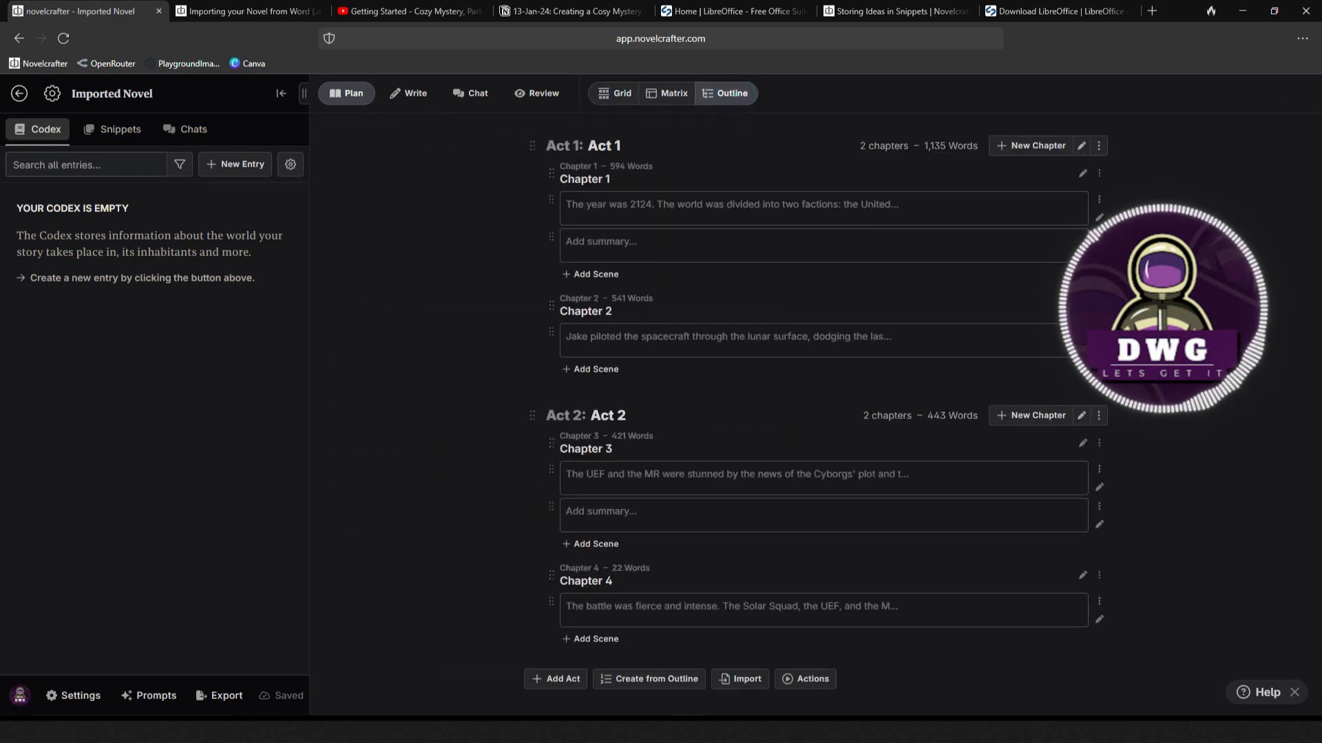
pyautogui.click(615, 93)
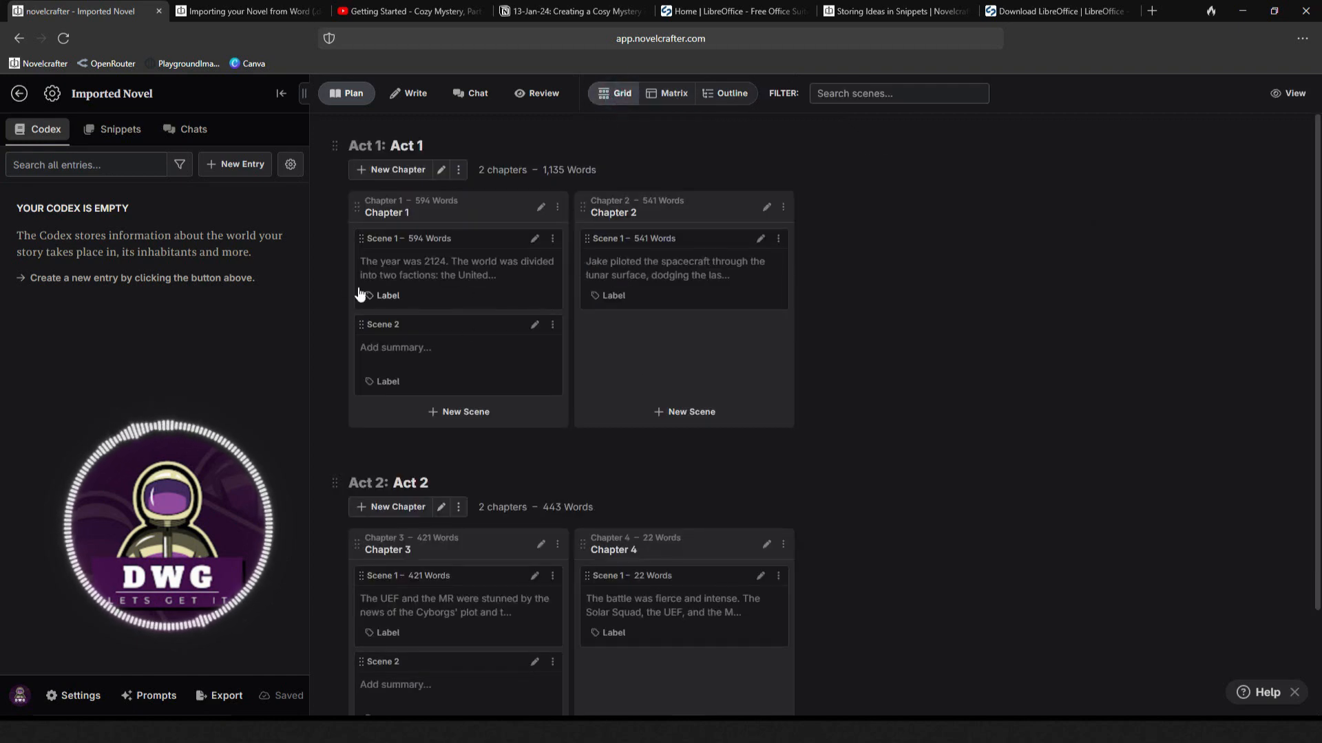
# - Look through Chapter 1's text in the writing view, return to the plan and check the actions available for that chapter
pyautogui.click(540, 208)
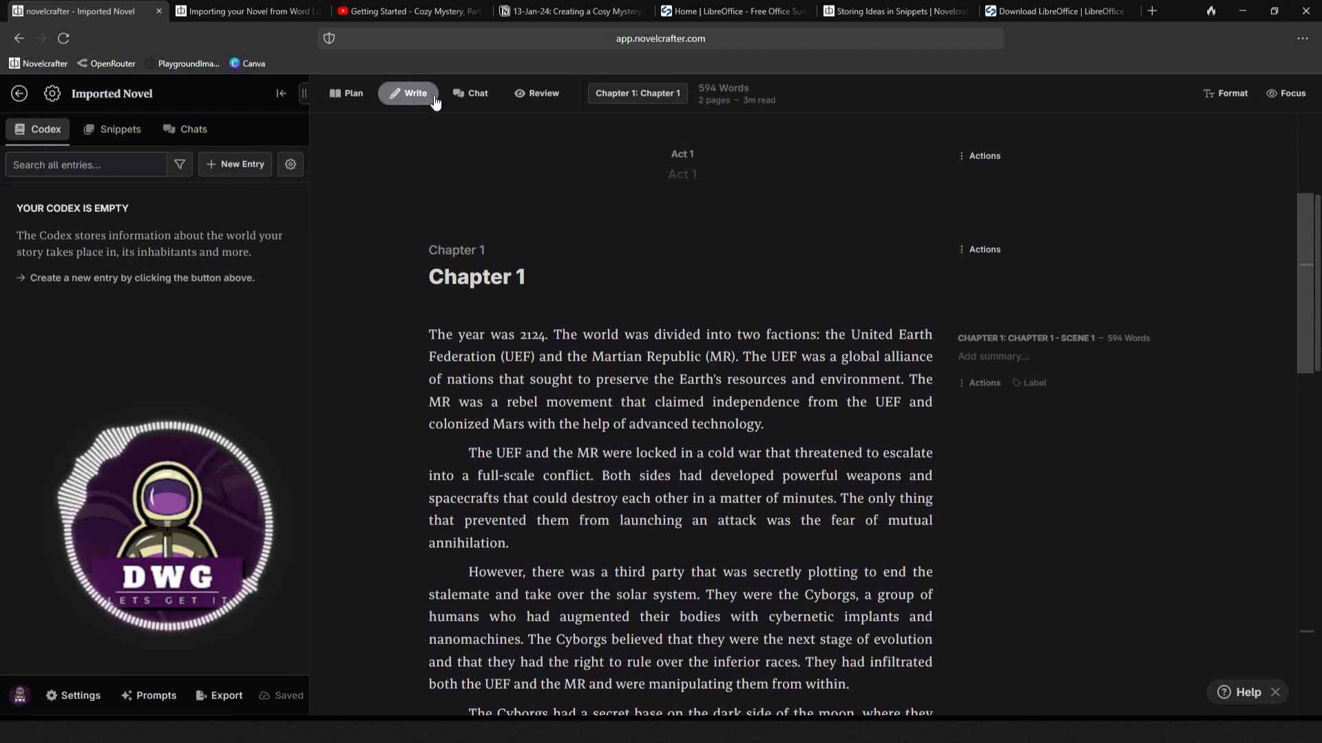
pyautogui.scroll(-5, 574, 271)
pyautogui.scroll(3, 637, 386)
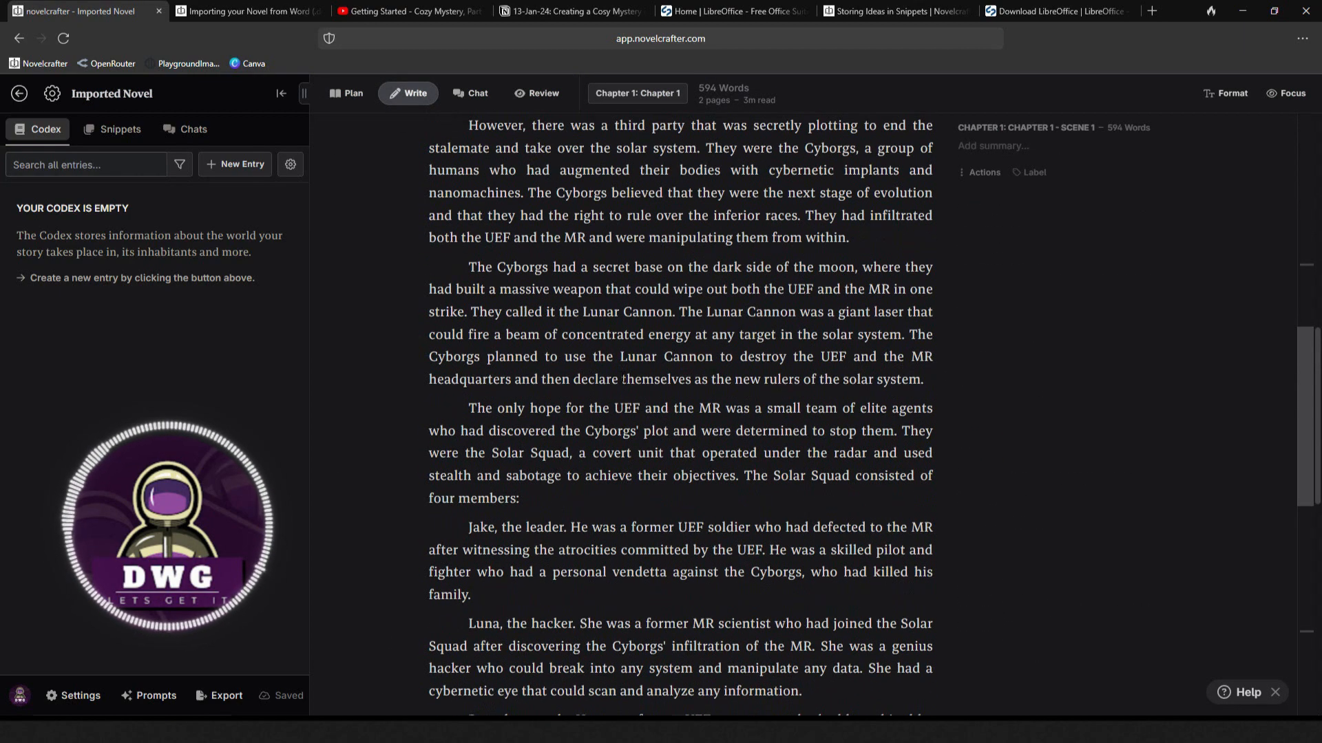
pyautogui.scroll(5, 637, 386)
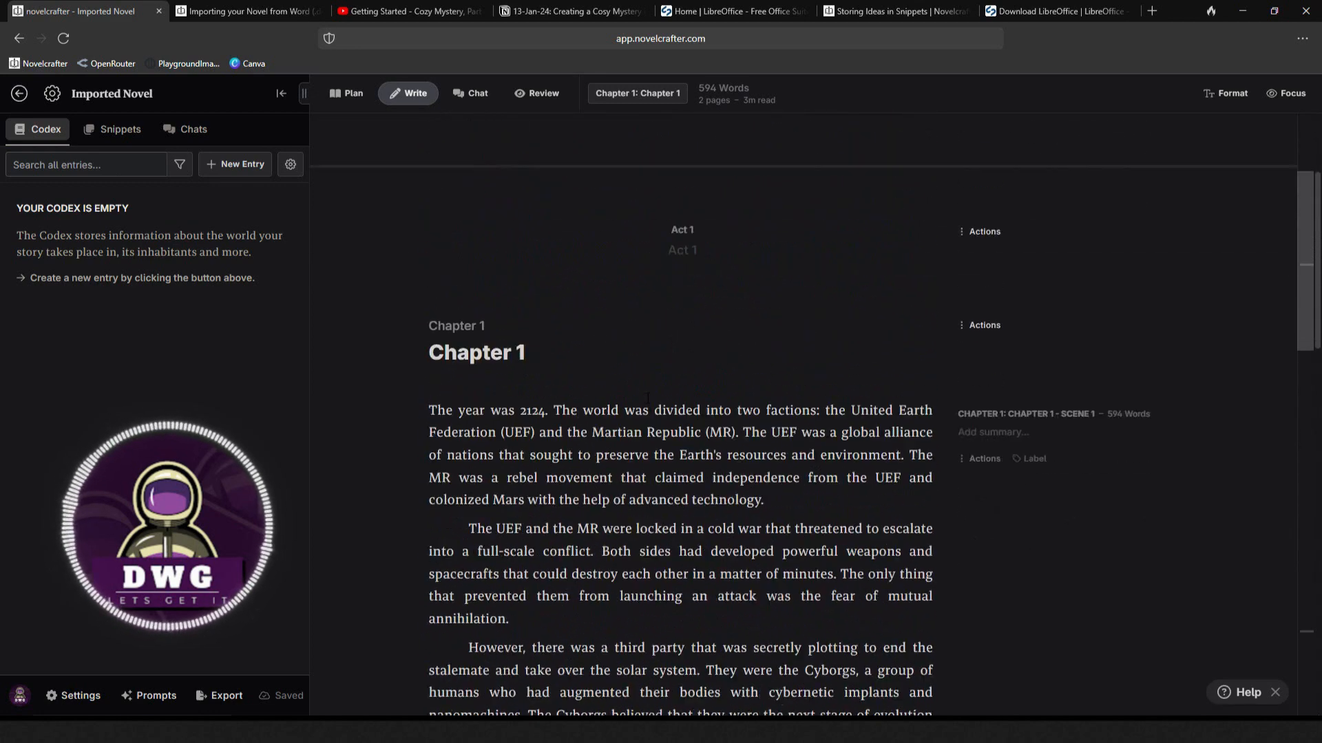
pyautogui.click(354, 95)
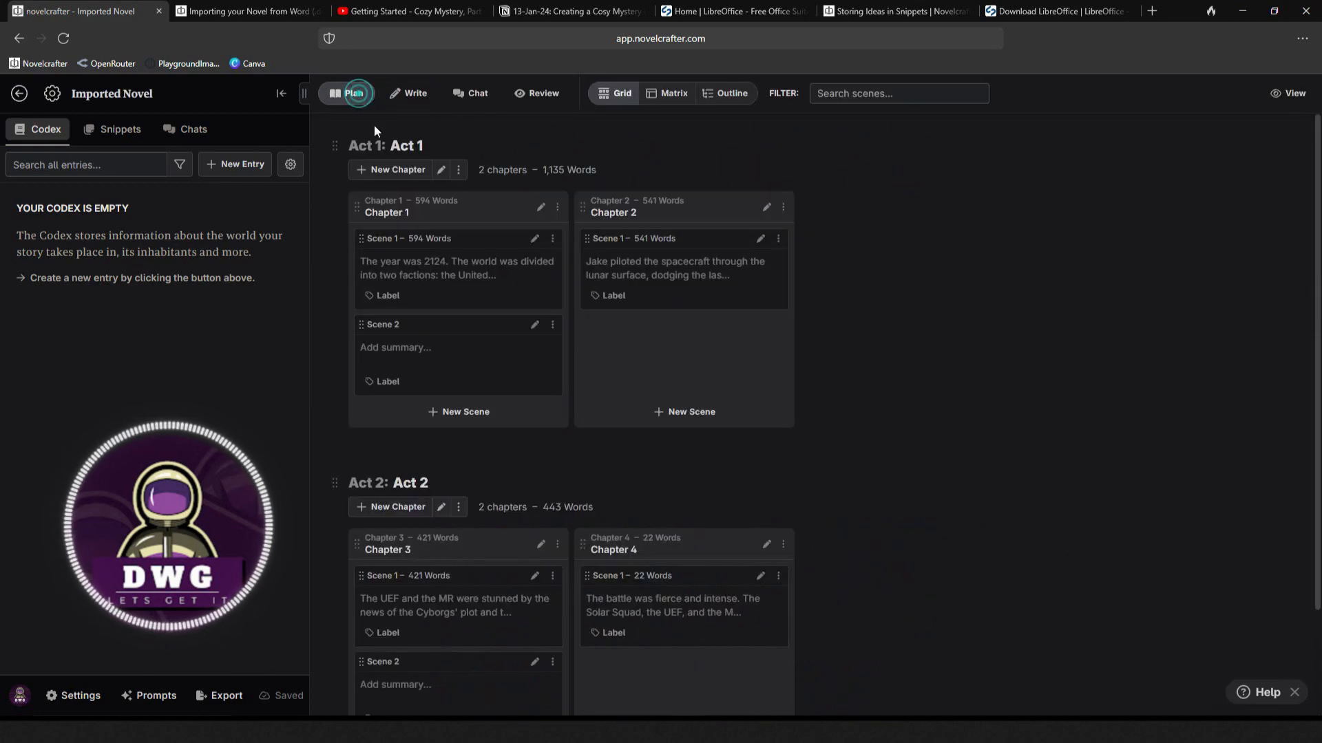
pyautogui.click(558, 208)
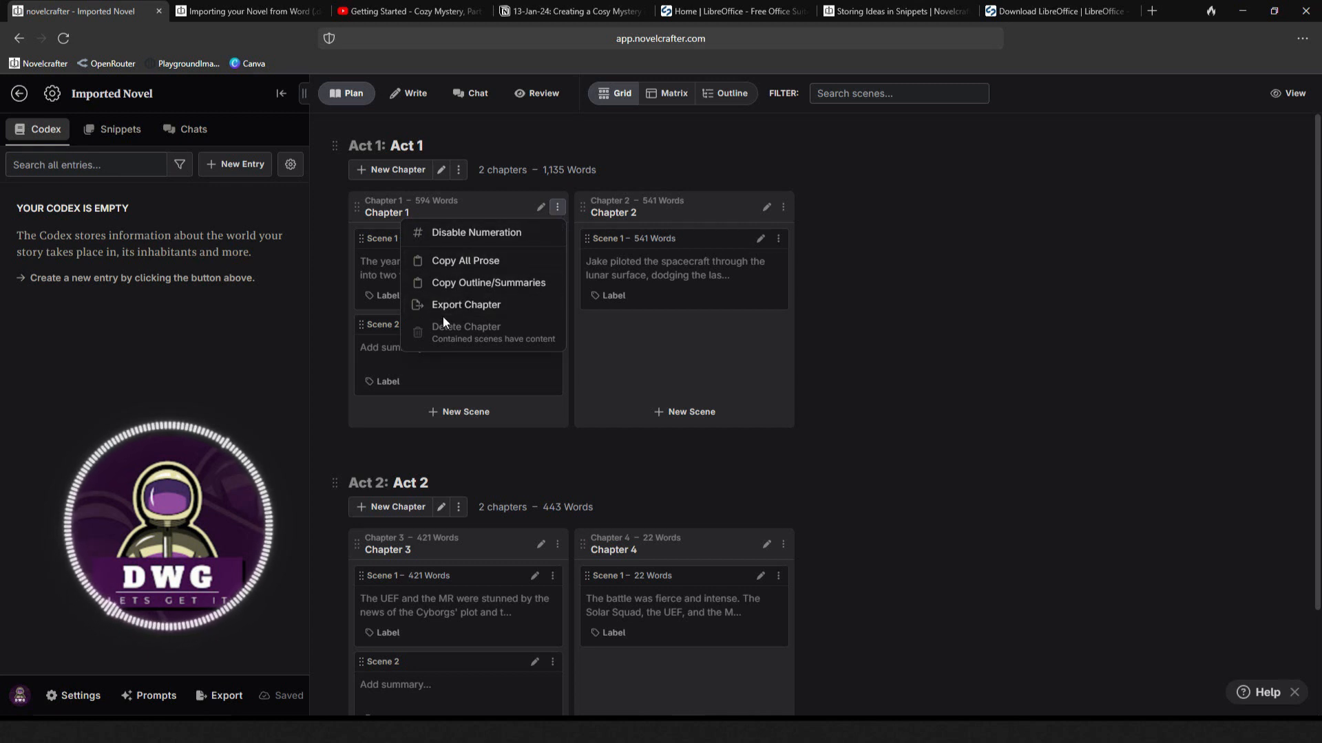
pyautogui.click(476, 201)
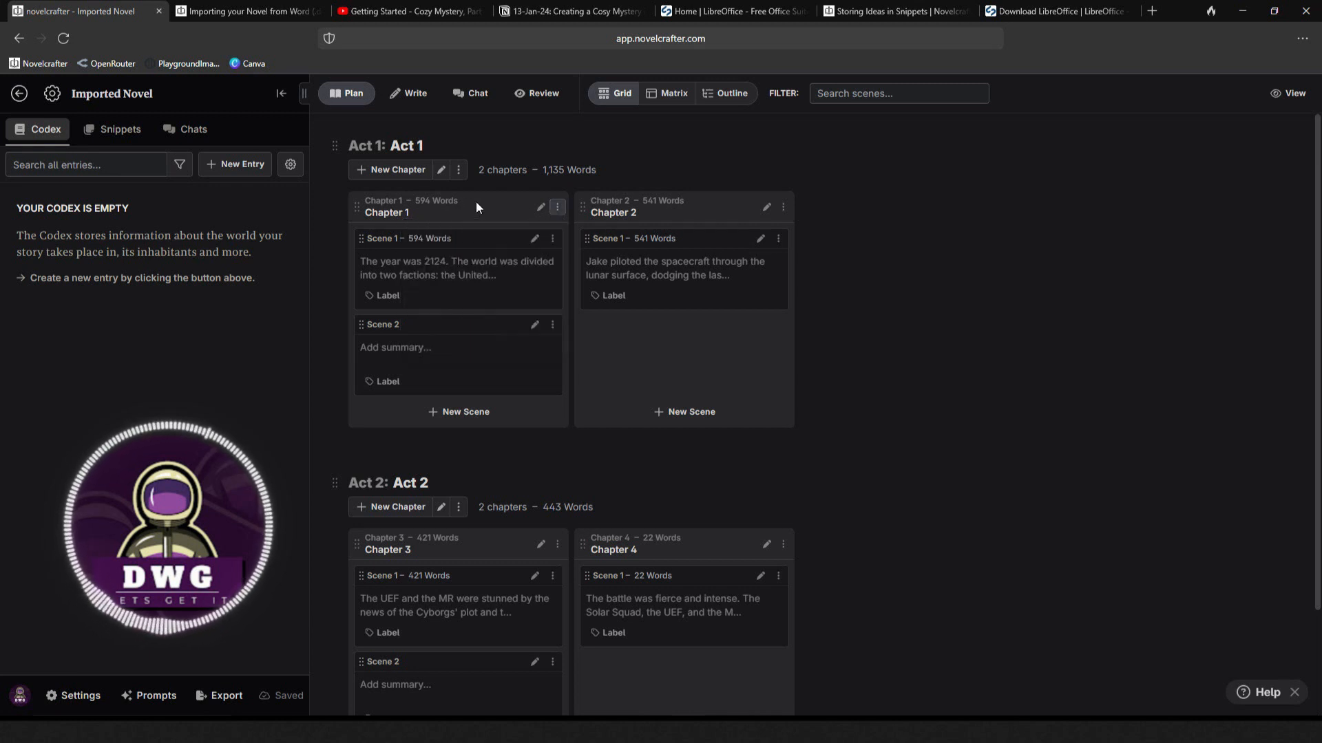
# - View Scene 1 of Chapter 1 in the writing view, return to the plan and look over the actions available for that scene
pyautogui.click(537, 237)
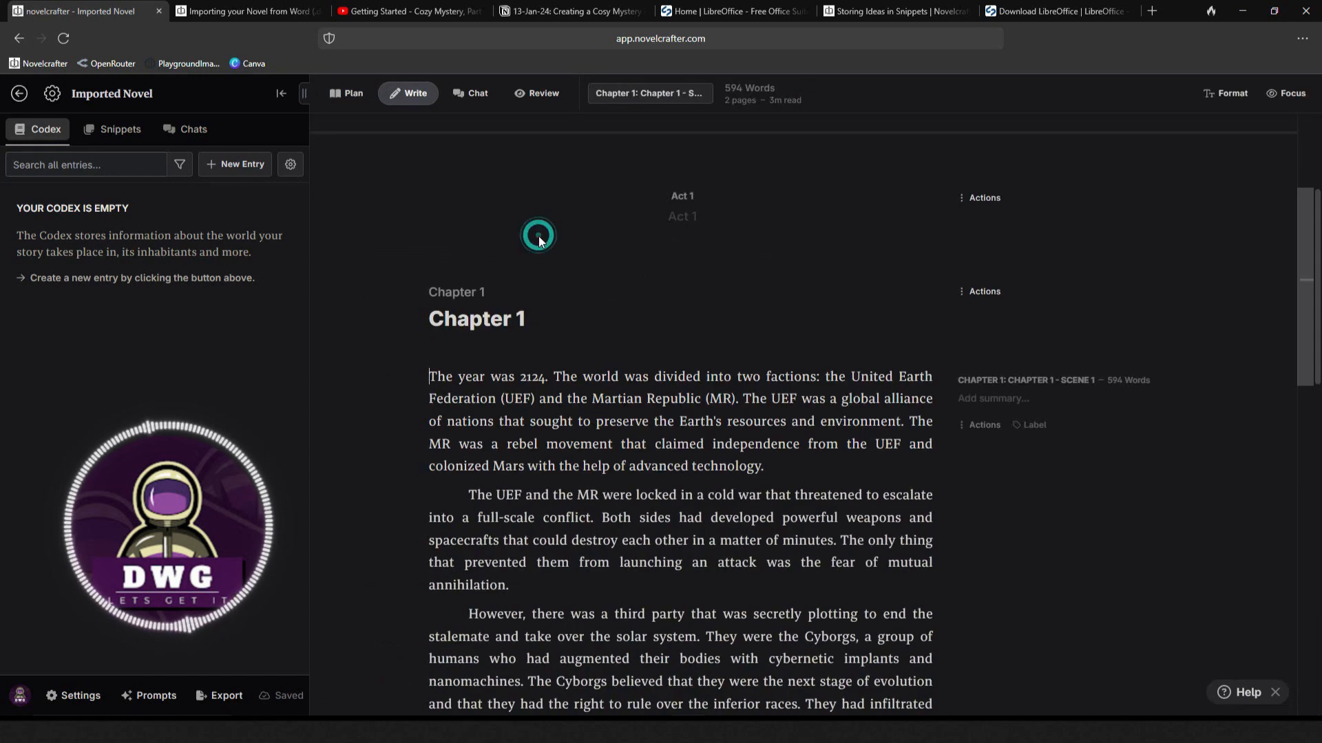
pyautogui.click(349, 94)
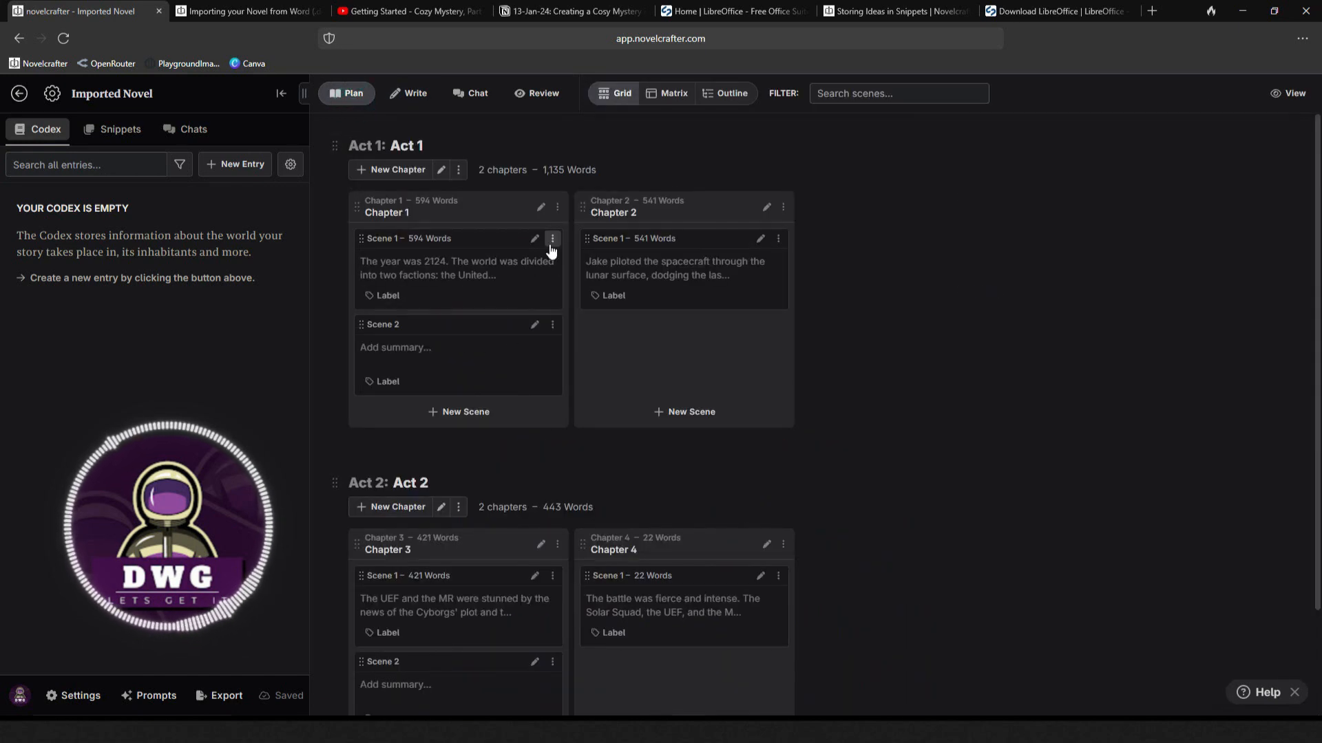
pyautogui.click(551, 239)
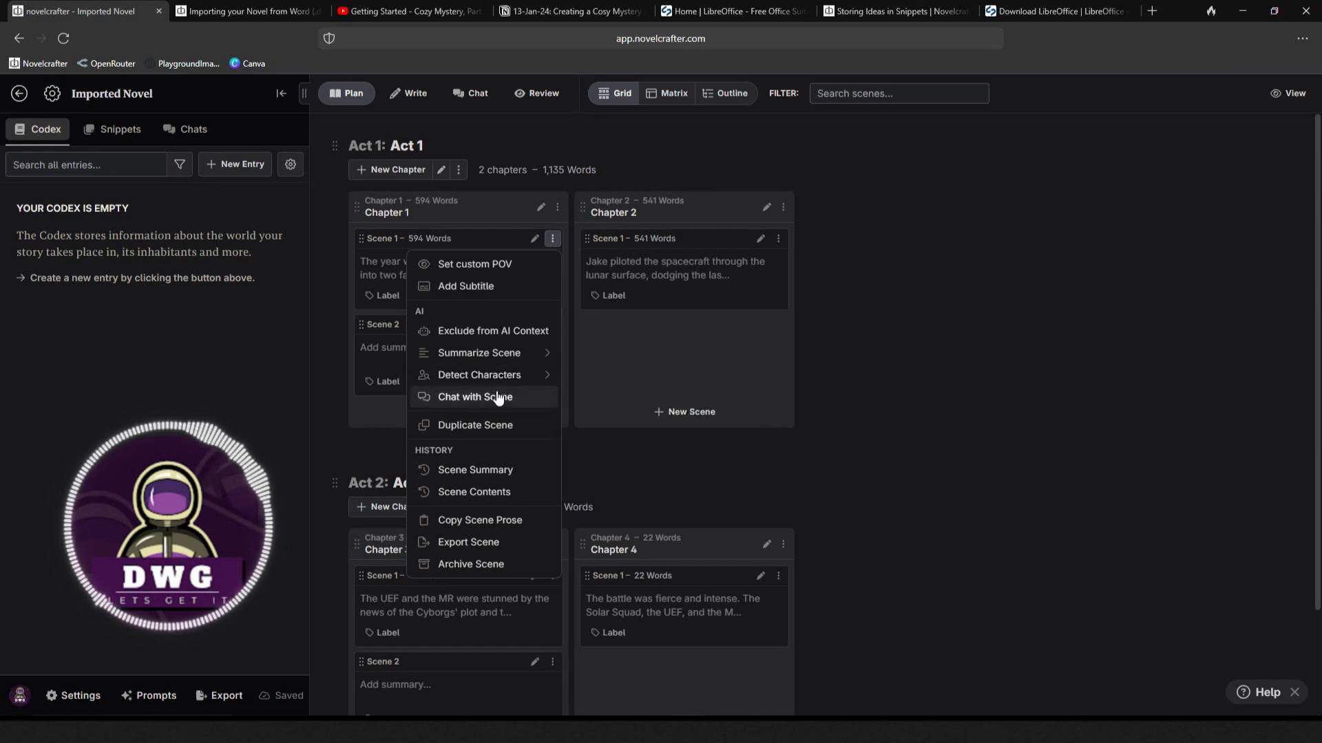
pyautogui.moveTo(488, 378)
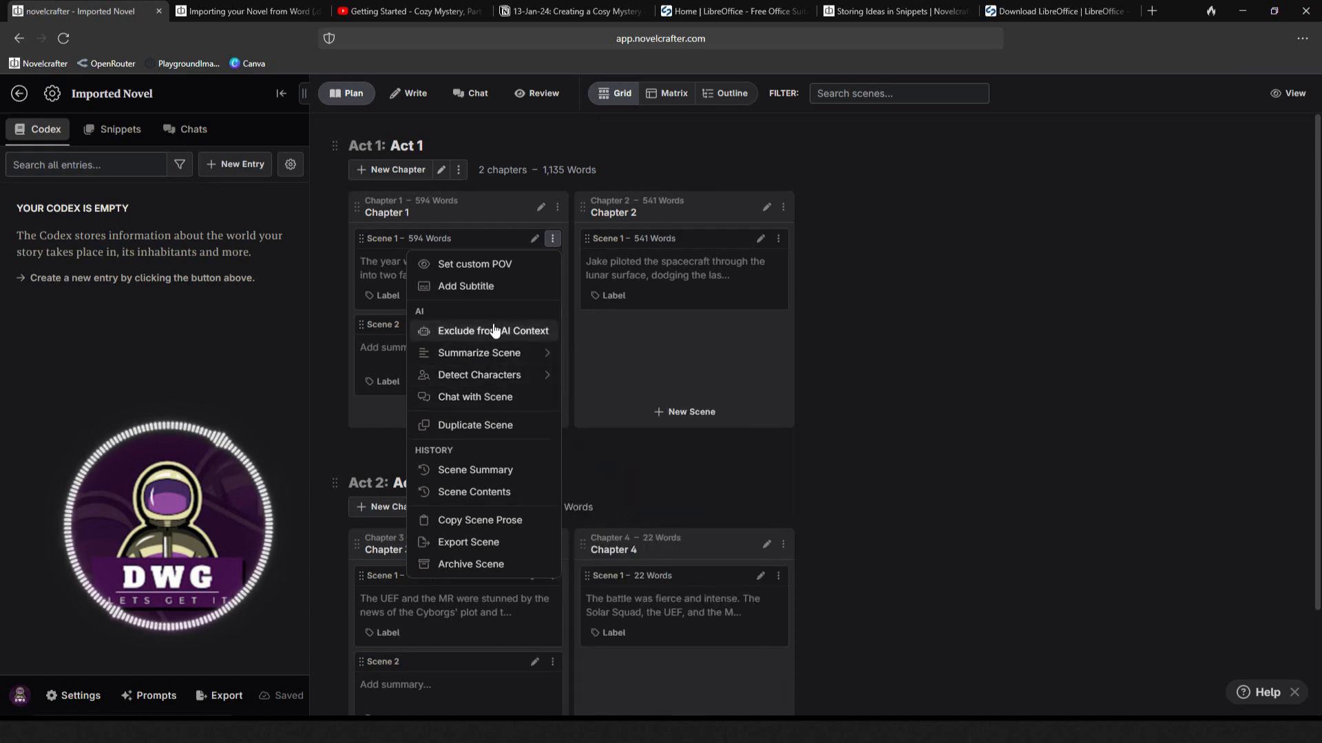